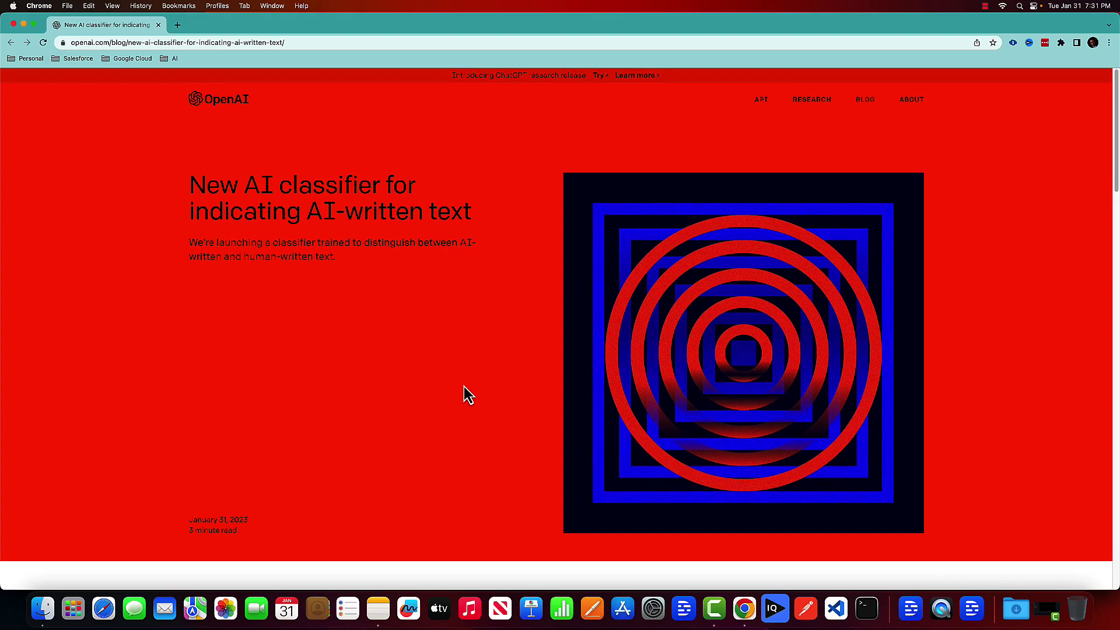
# - Scroll the AI classifier announcement post down to its Limitations section
pyautogui.scroll(-10, 464, 386)
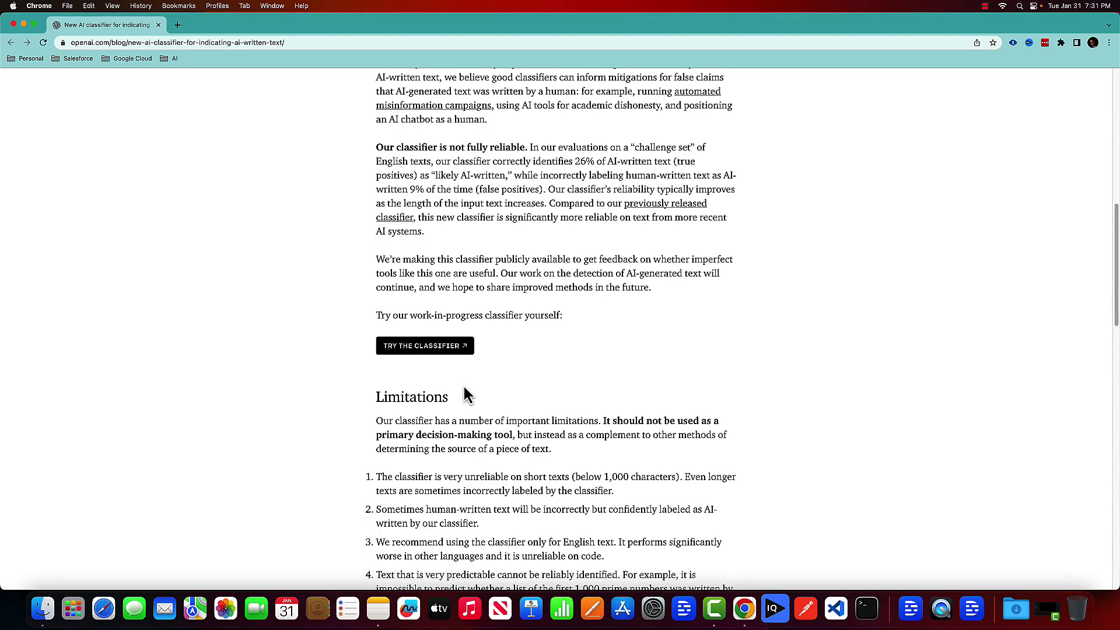
# - Open the AI Text Classifier in a new tab, sign in, and scroll to its Text box
pyautogui.click(443, 355)
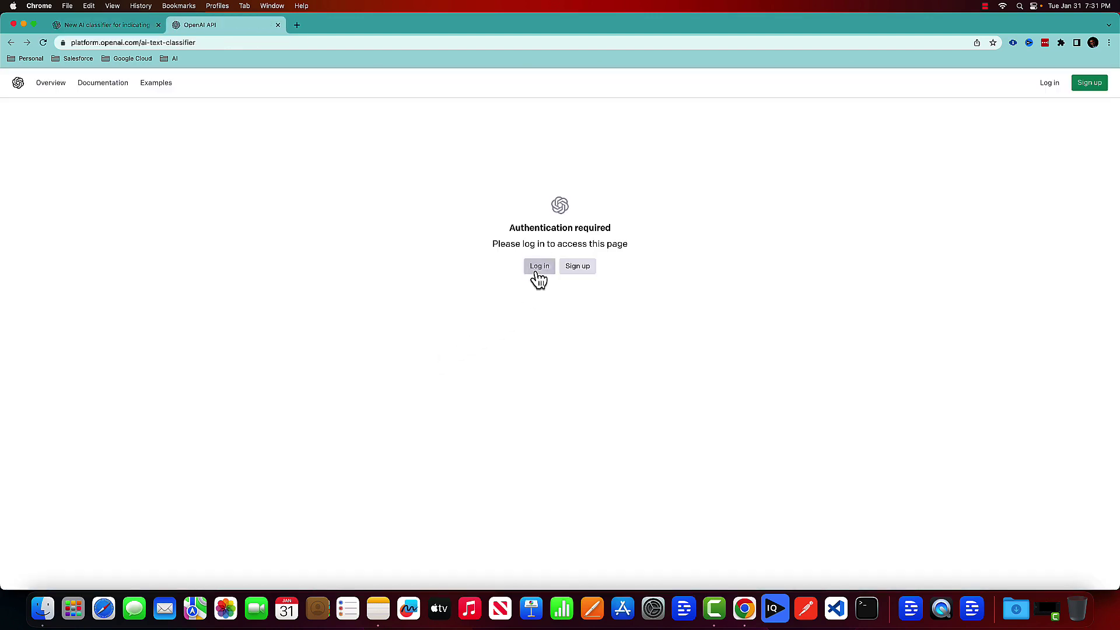
pyautogui.click(536, 270)
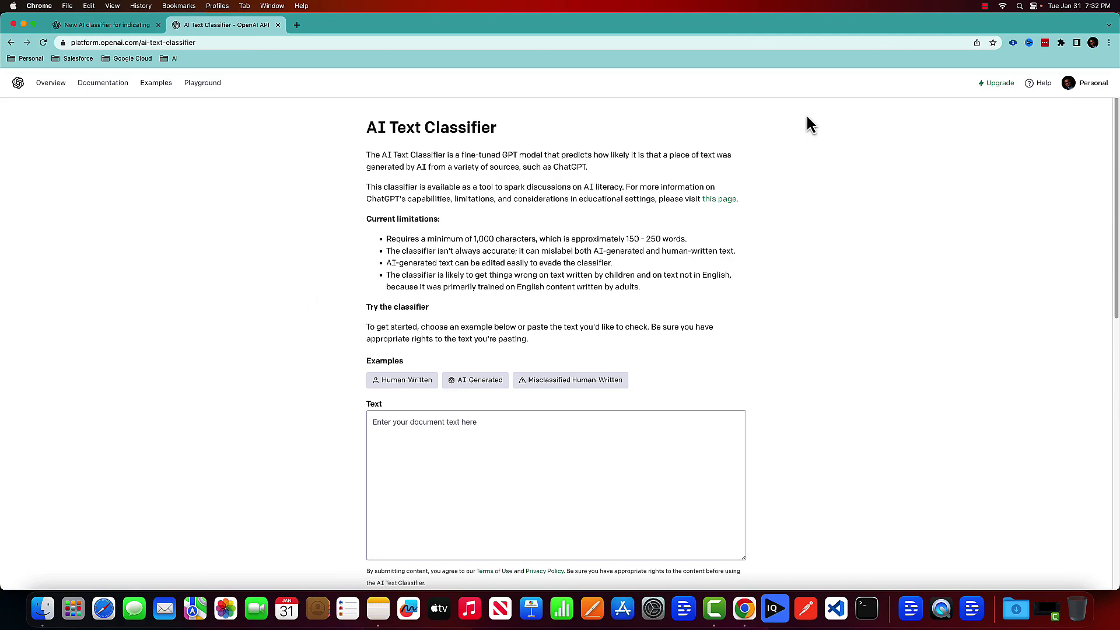
pyautogui.scroll(-4, 869, 325)
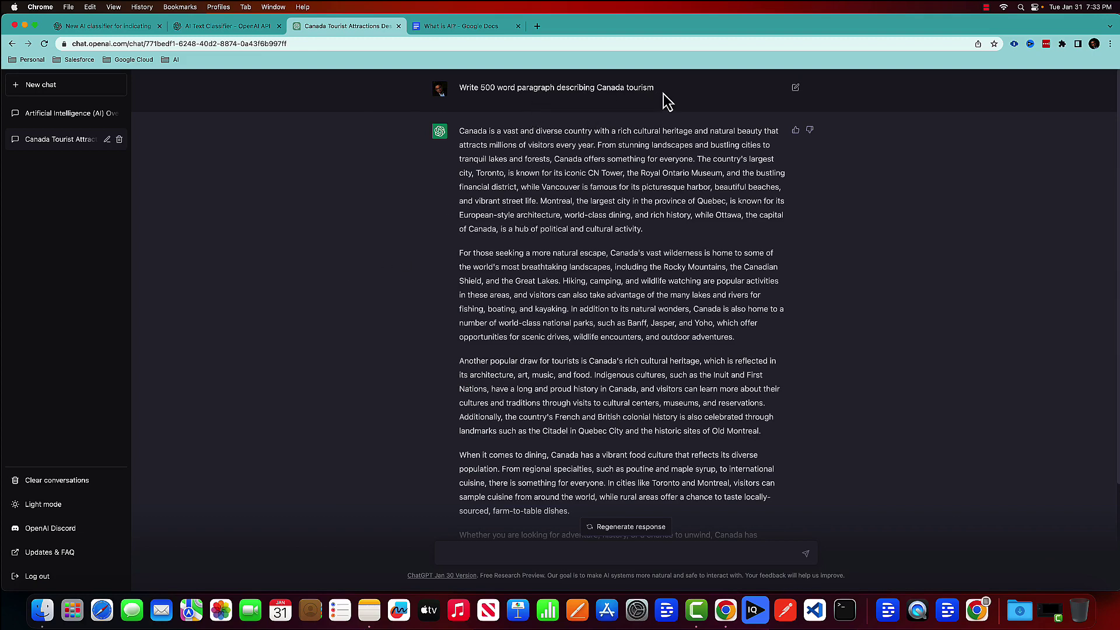
# - Classify ChatGPT's Canada tourism essay, which is rated 'very unlikely' AI-generated
pyautogui.moveTo(459, 129); pyautogui.dragTo(723, 507)
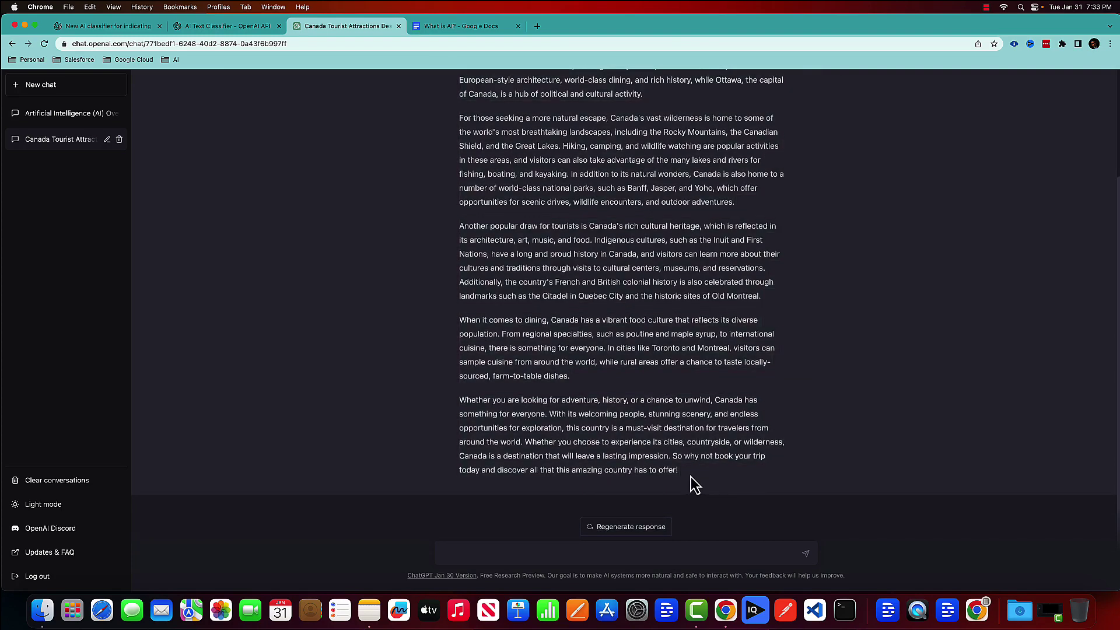
pyautogui.scroll(1, 516, 73)
pyautogui.scroll(3, 516, 72)
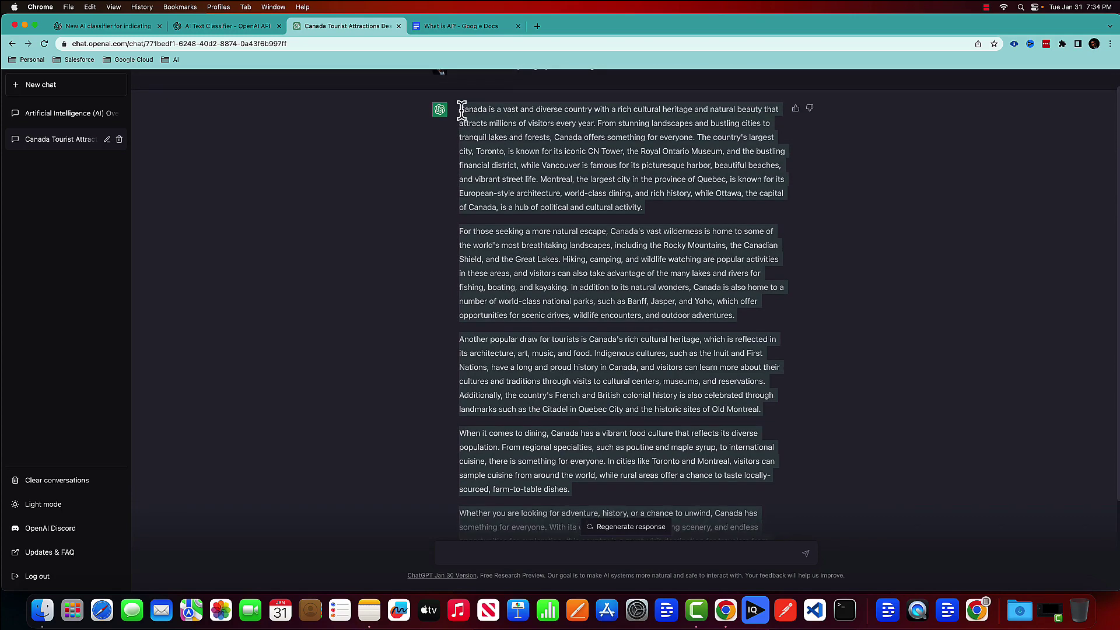
pyautogui.press('super+c')
pyautogui.click(250, 31)
pyautogui.click(435, 257)
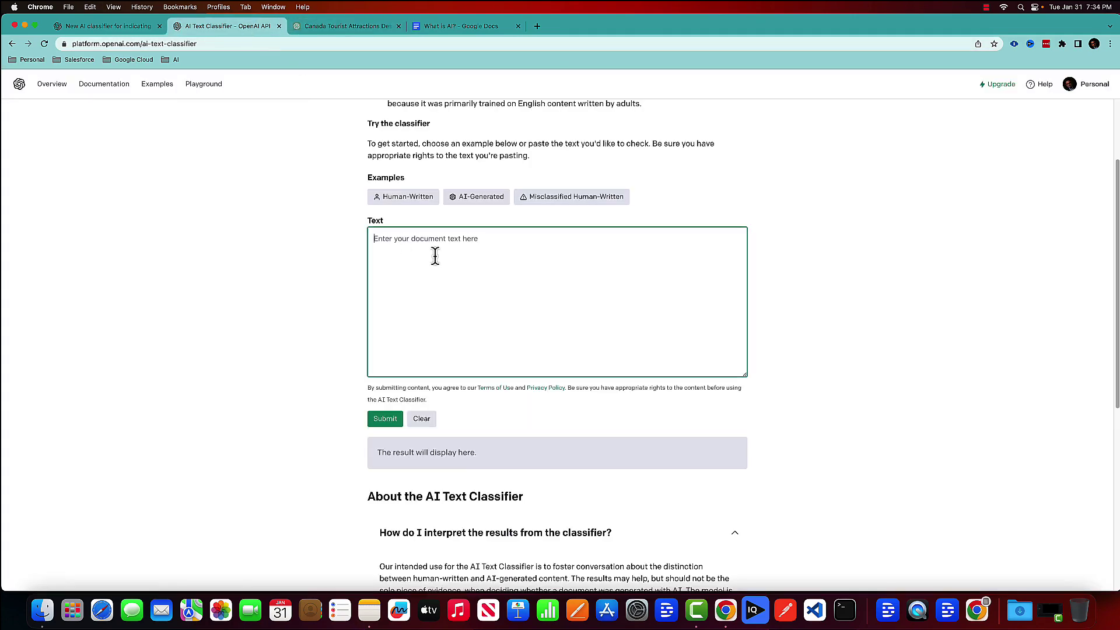
pyautogui.press('super+v')
pyautogui.click(385, 418)
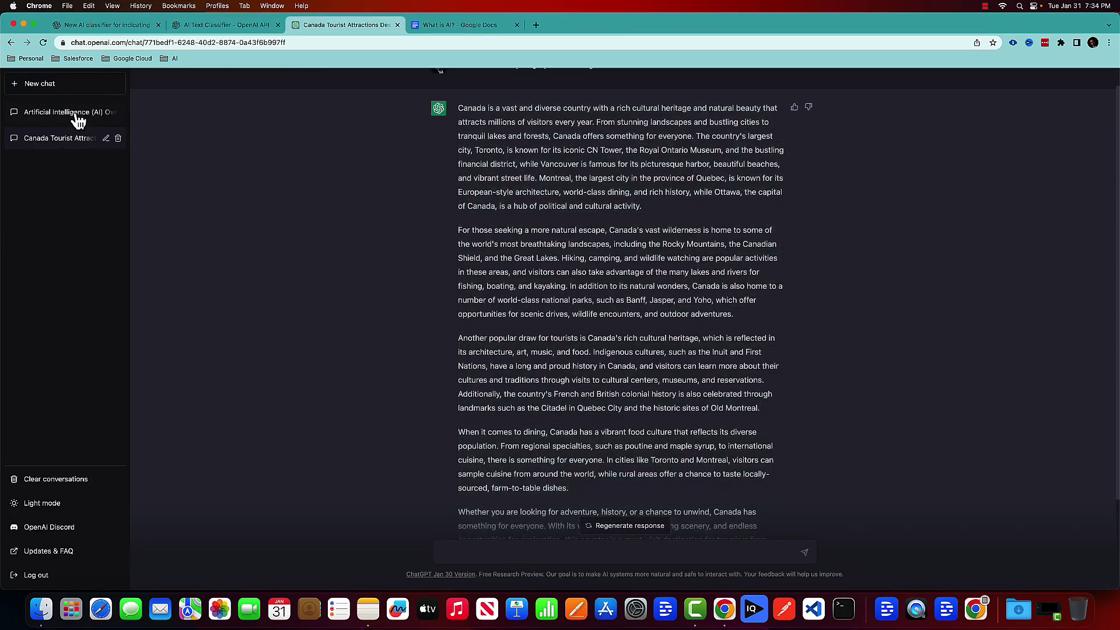
# - Classify the Artificial Intelligence Overview essay, rated 'likely' AI-generated, then reopen the Canada chat
pyautogui.click(76, 113)
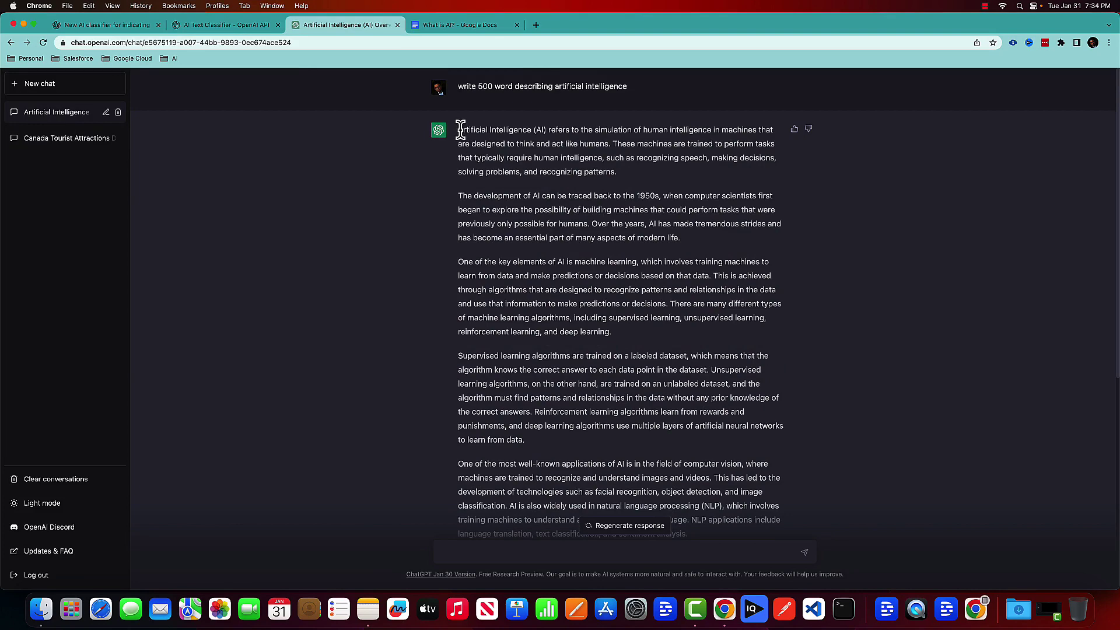
pyautogui.moveTo(461, 129); pyautogui.dragTo(761, 471)
pyautogui.scroll(-5, 743, 413)
pyautogui.click(240, 27)
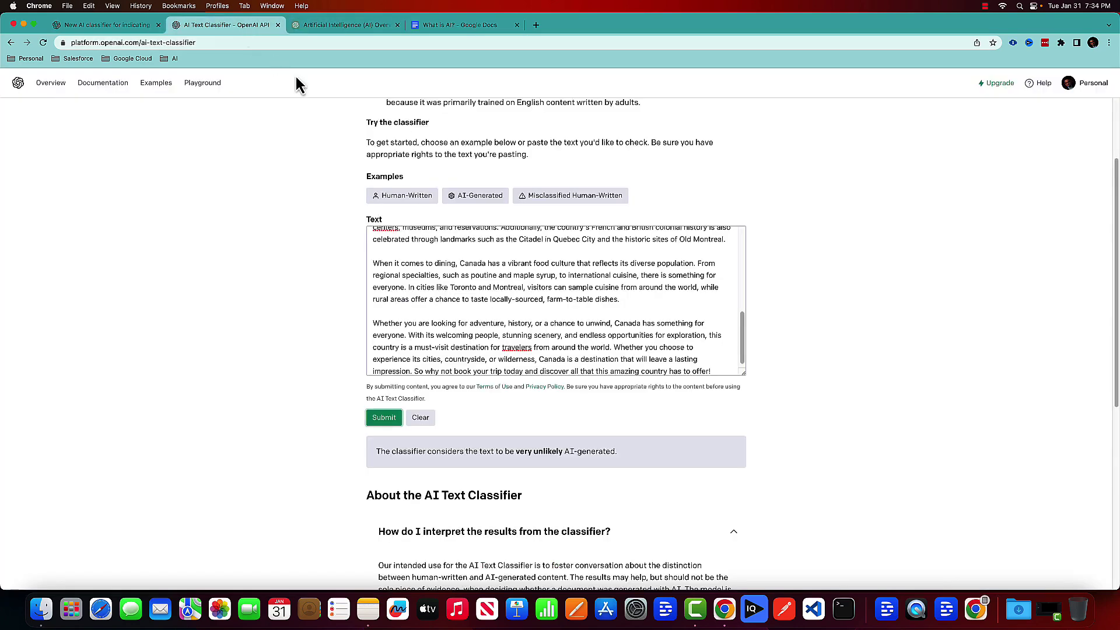
pyautogui.click(420, 417)
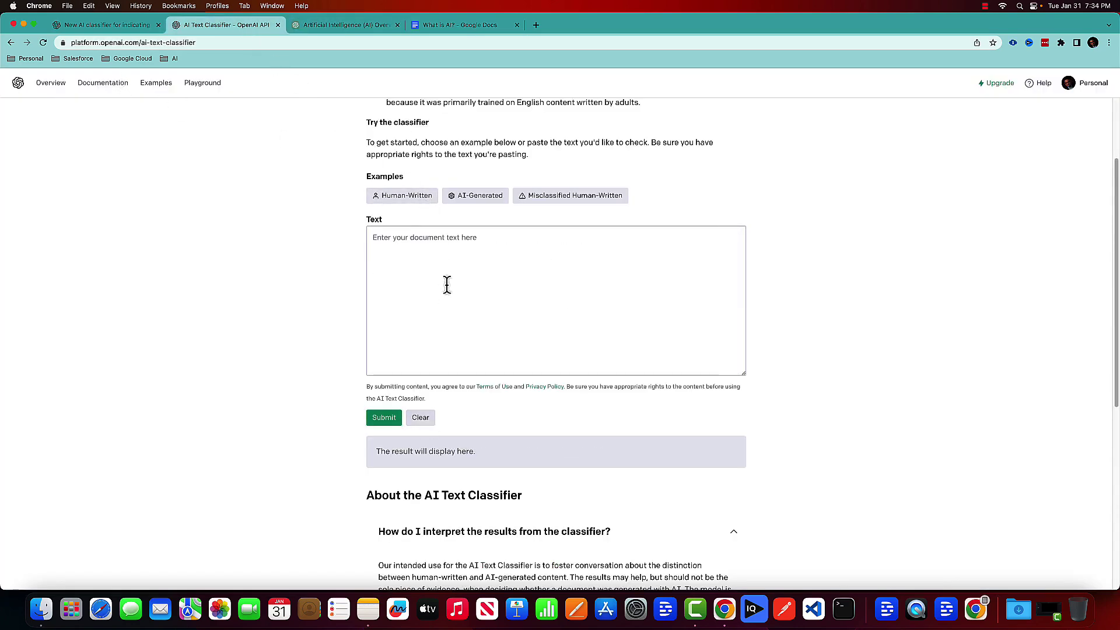
pyautogui.click(447, 284)
pyautogui.press('super+v')
pyautogui.click(385, 418)
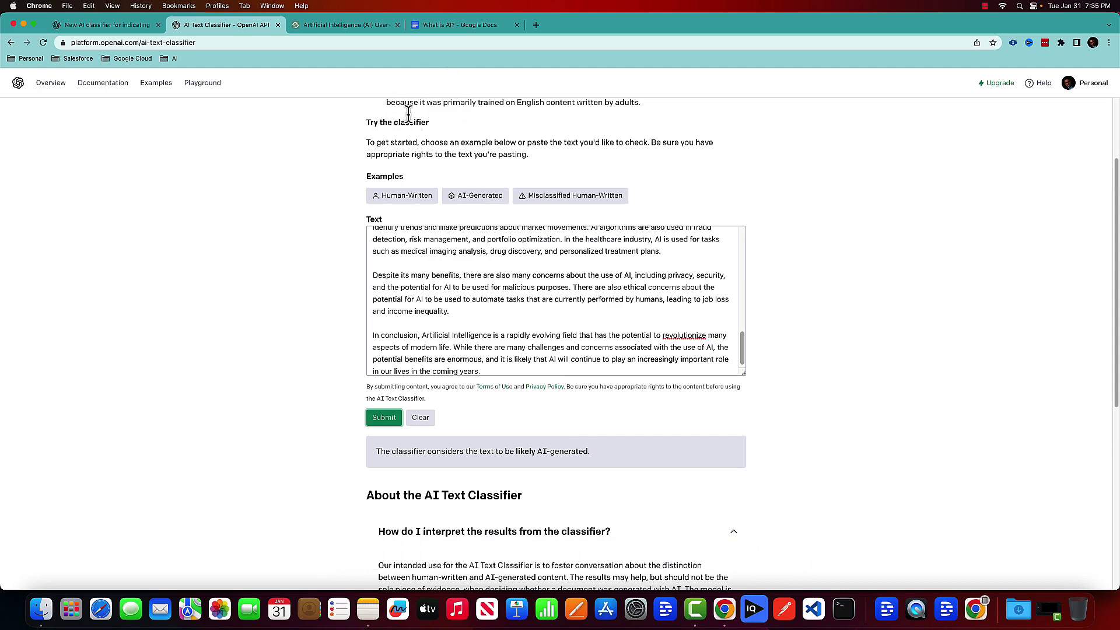
pyautogui.click(372, 34)
pyautogui.click(54, 146)
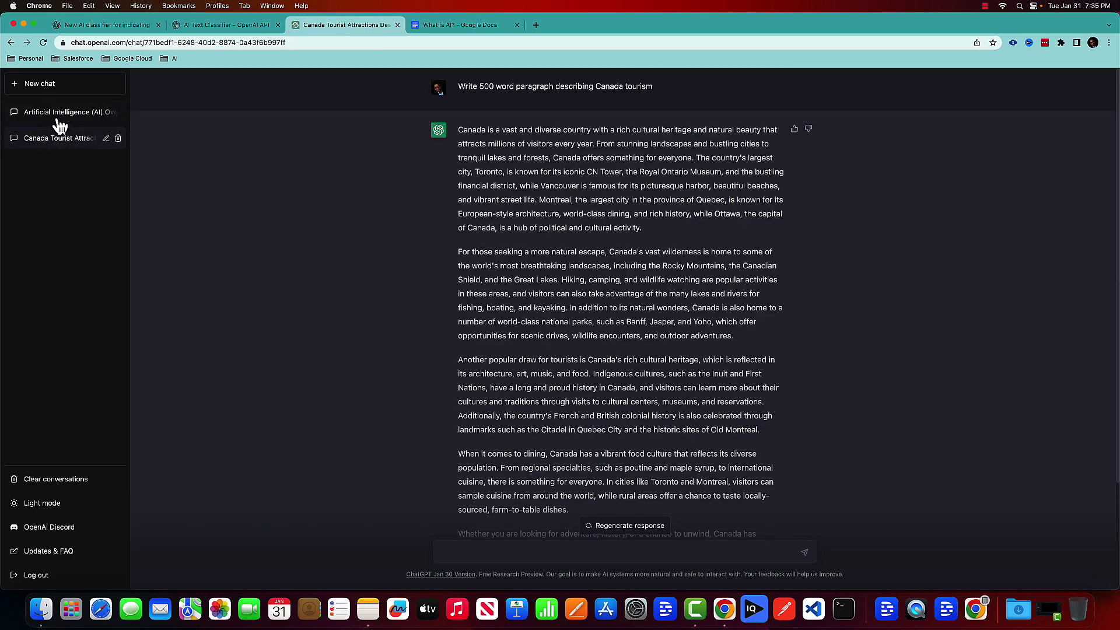
# - Classify the three 'What is AI?' paragraphs under ChatGPT Written Code, rated 'possibly' AI-generated
pyautogui.click(59, 125)
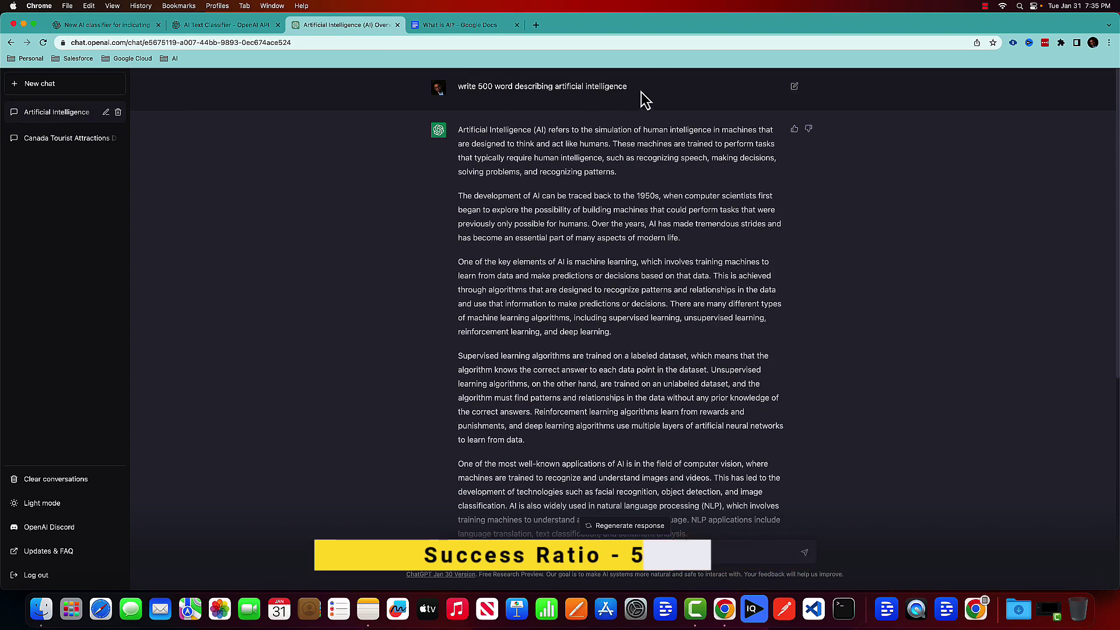
pyautogui.click(460, 25)
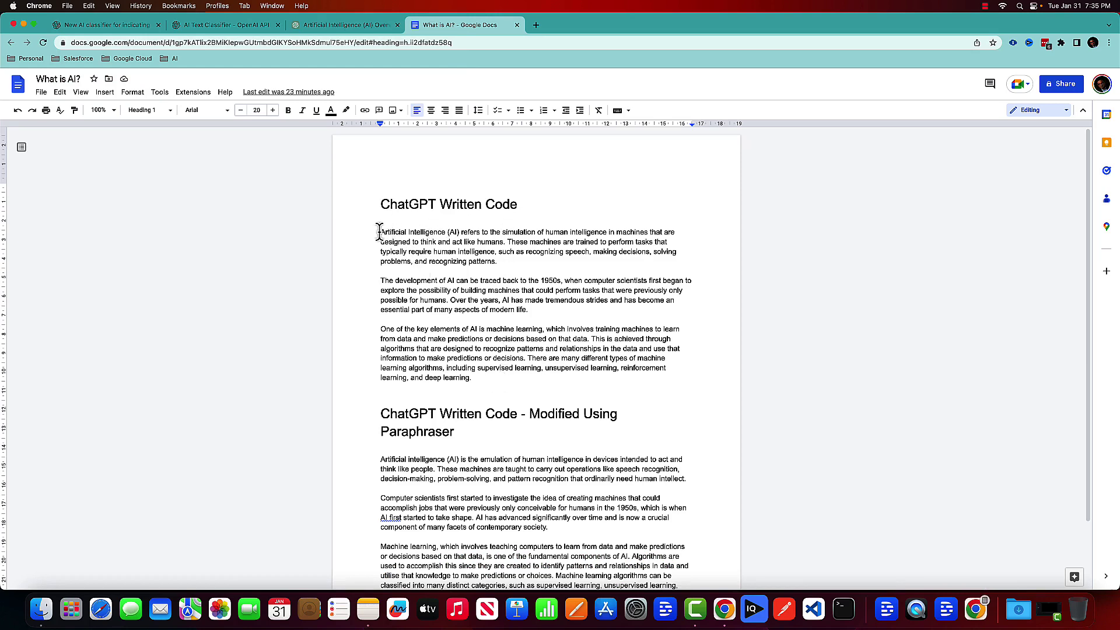
pyautogui.moveTo(380, 232); pyautogui.dragTo(494, 378)
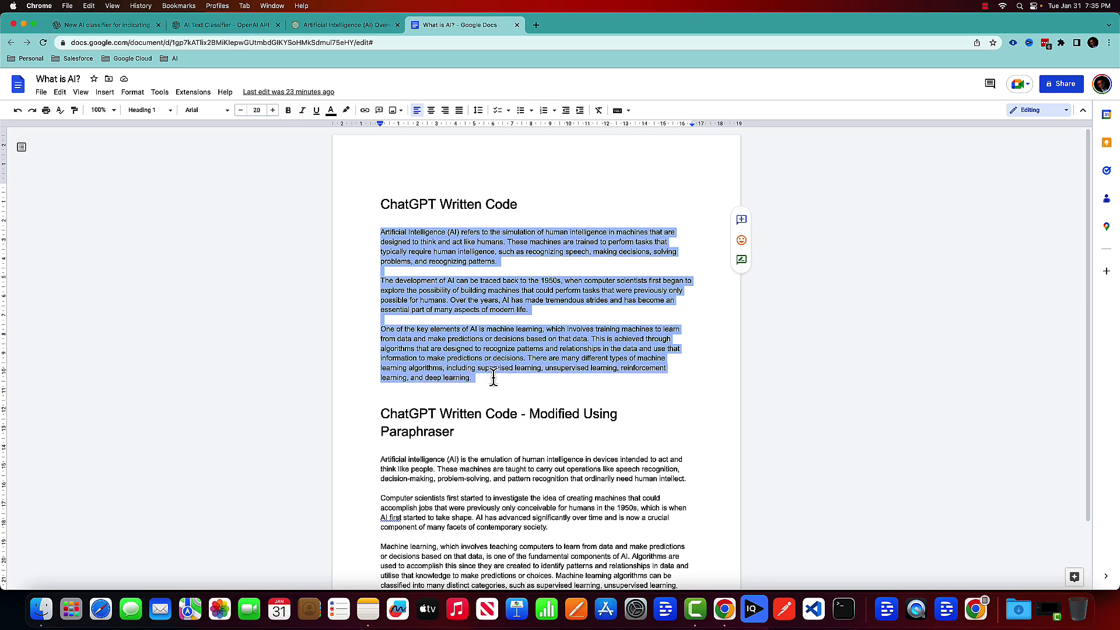
pyautogui.press('super+c')
pyautogui.click(257, 27)
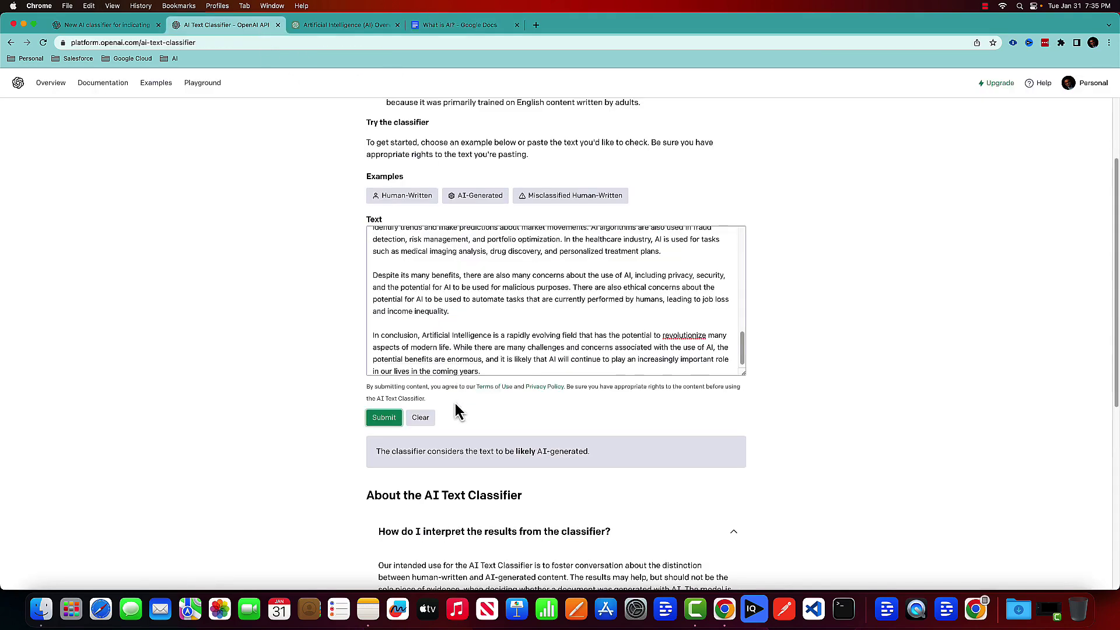
pyautogui.click(429, 418)
pyautogui.click(463, 300)
pyautogui.press('super+v')
pyautogui.click(396, 424)
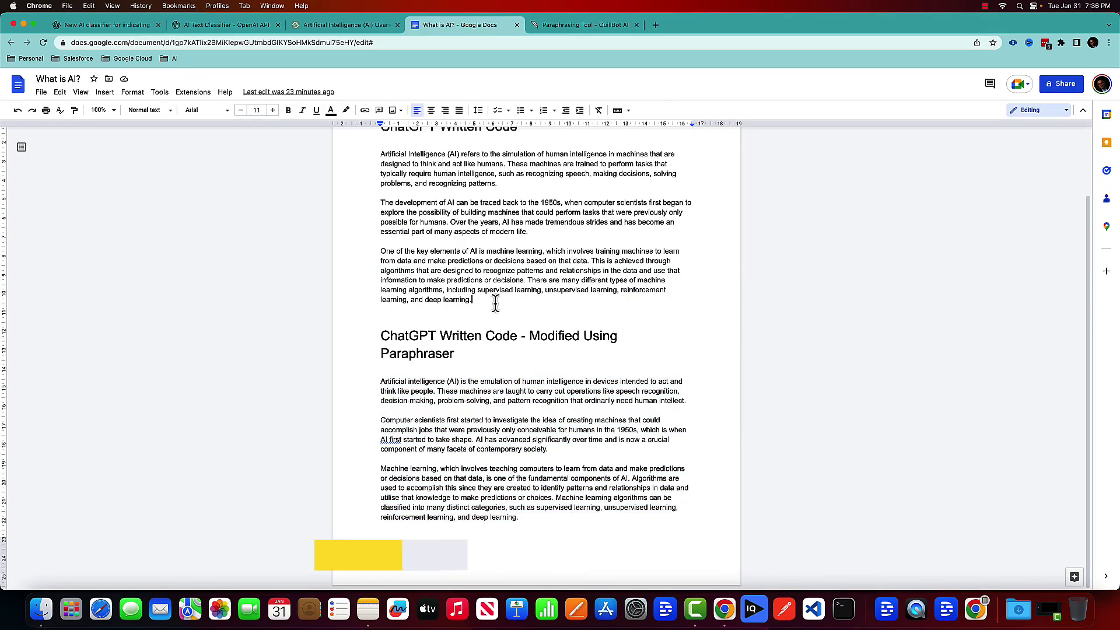
# - Classify the doc's paraphrased AI and machine-learning passage, rated 'unclear if it is' AI-generated
pyautogui.moveTo(495, 302); pyautogui.dragTo(378, 158)
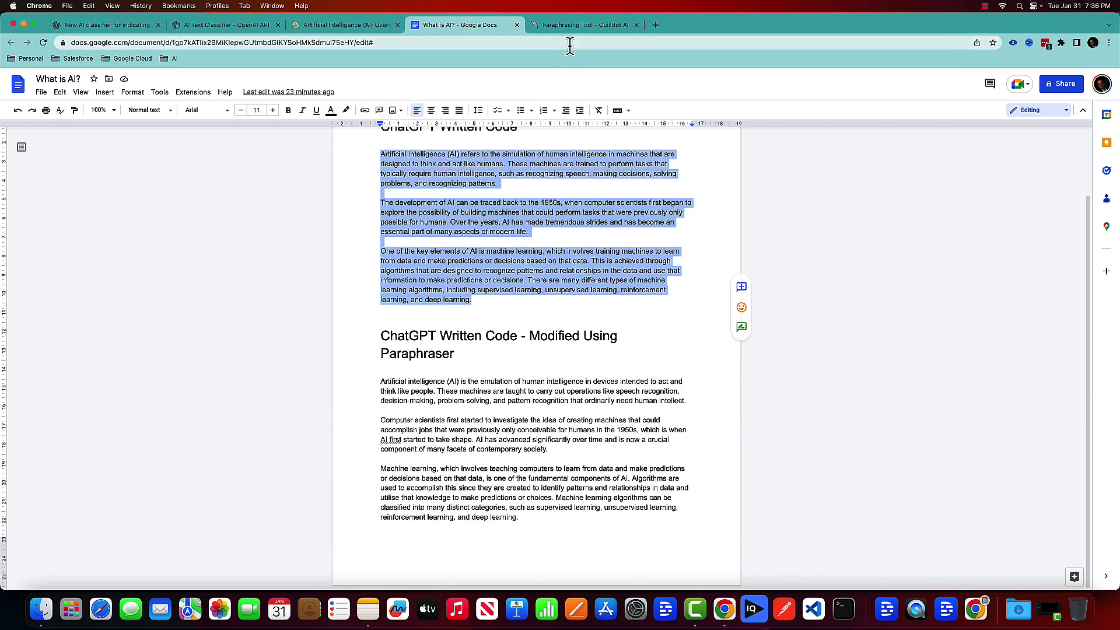
pyautogui.click(581, 27)
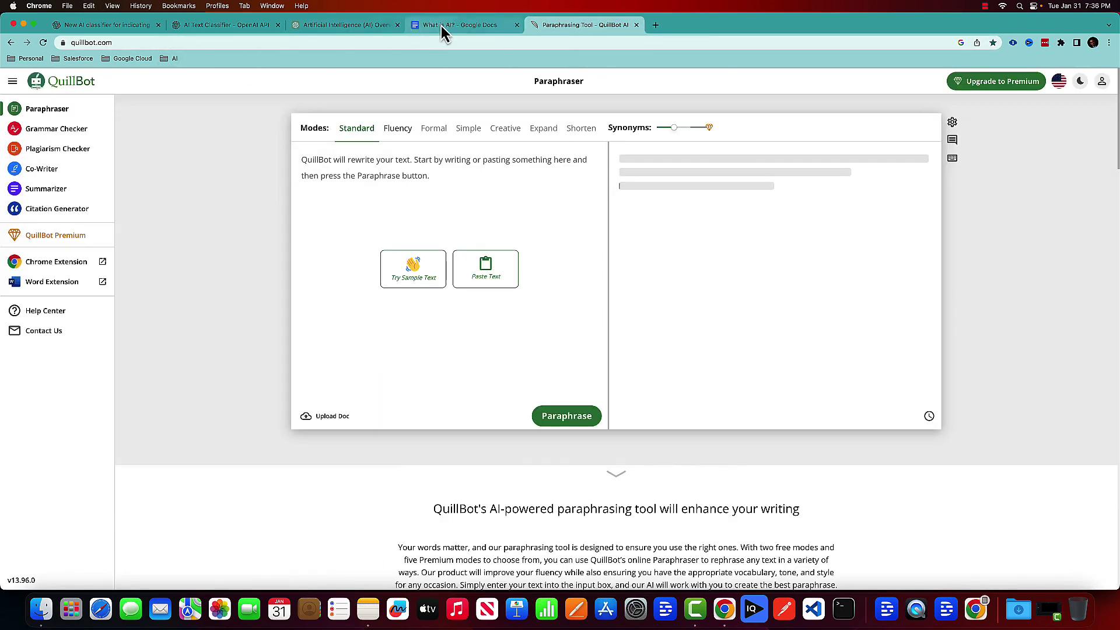
pyautogui.click(463, 25)
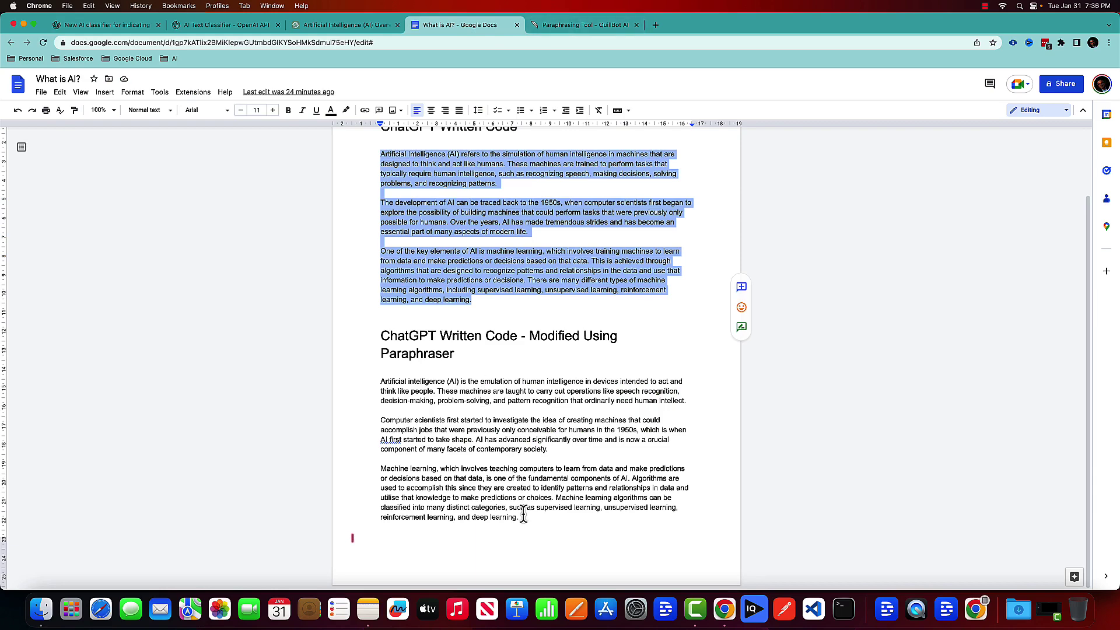
pyautogui.moveTo(519, 517); pyautogui.dragTo(385, 385)
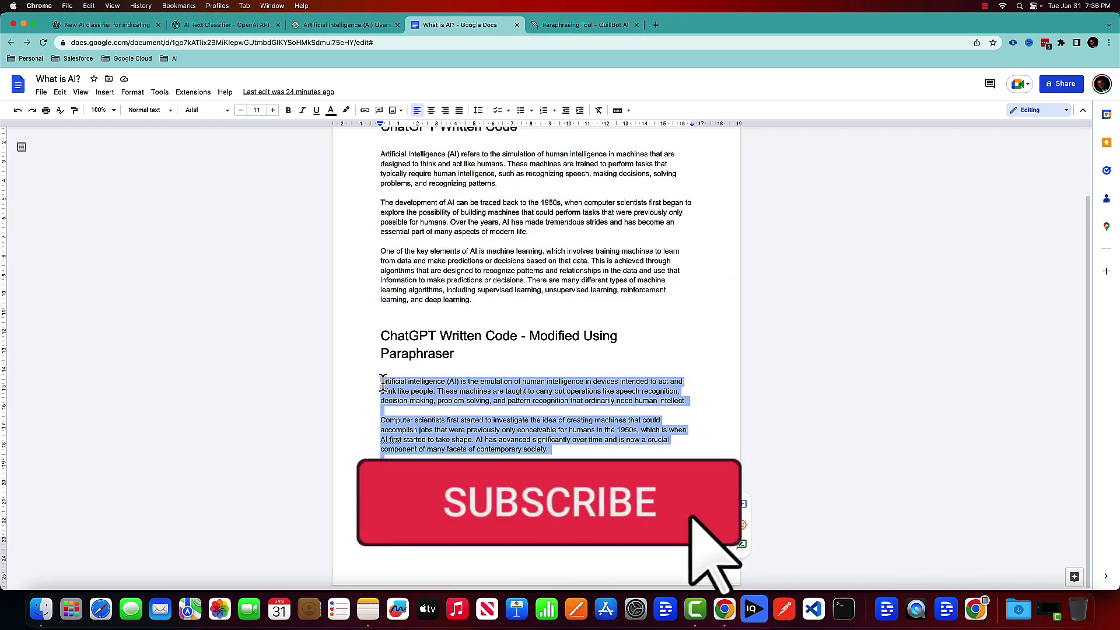
pyautogui.click(348, 23)
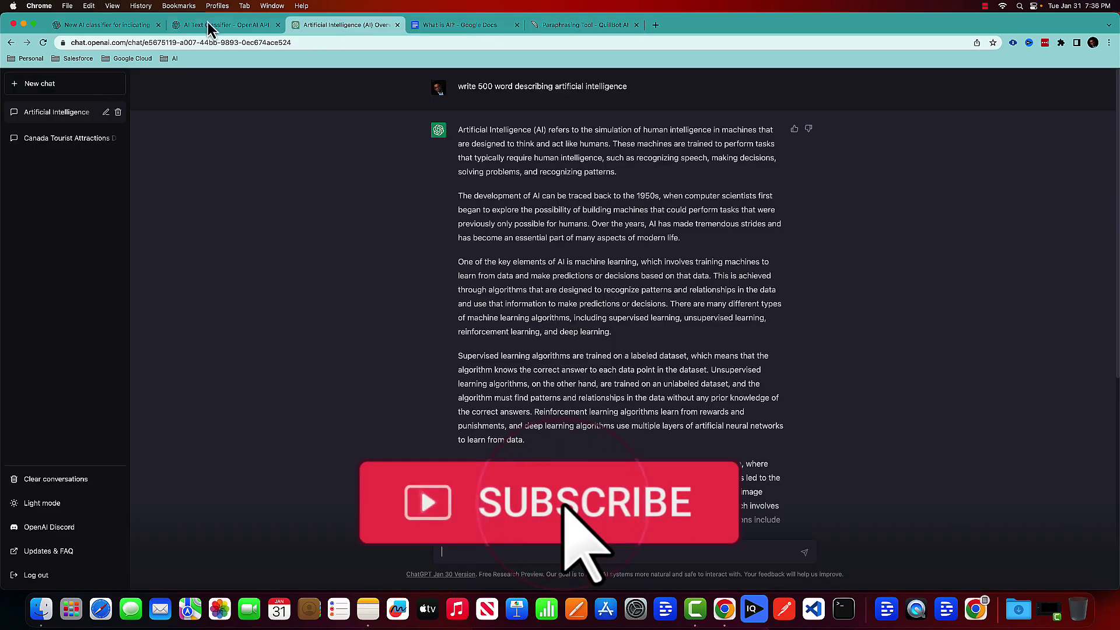
pyautogui.click(221, 28)
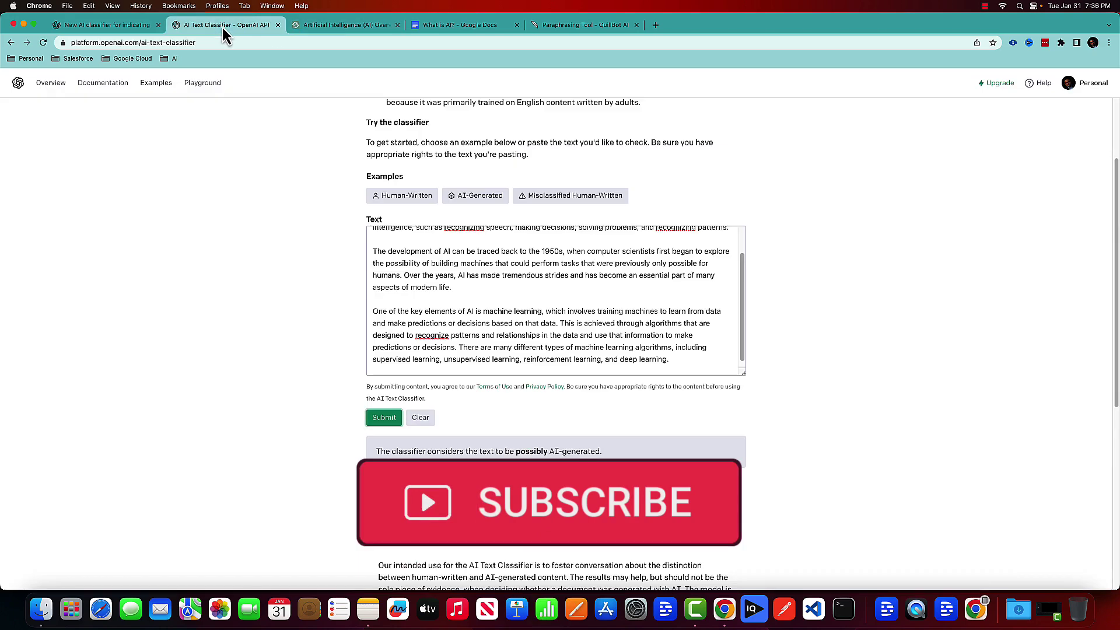
pyautogui.click(419, 418)
pyautogui.click(463, 315)
pyautogui.press('super+v')
pyautogui.click(396, 421)
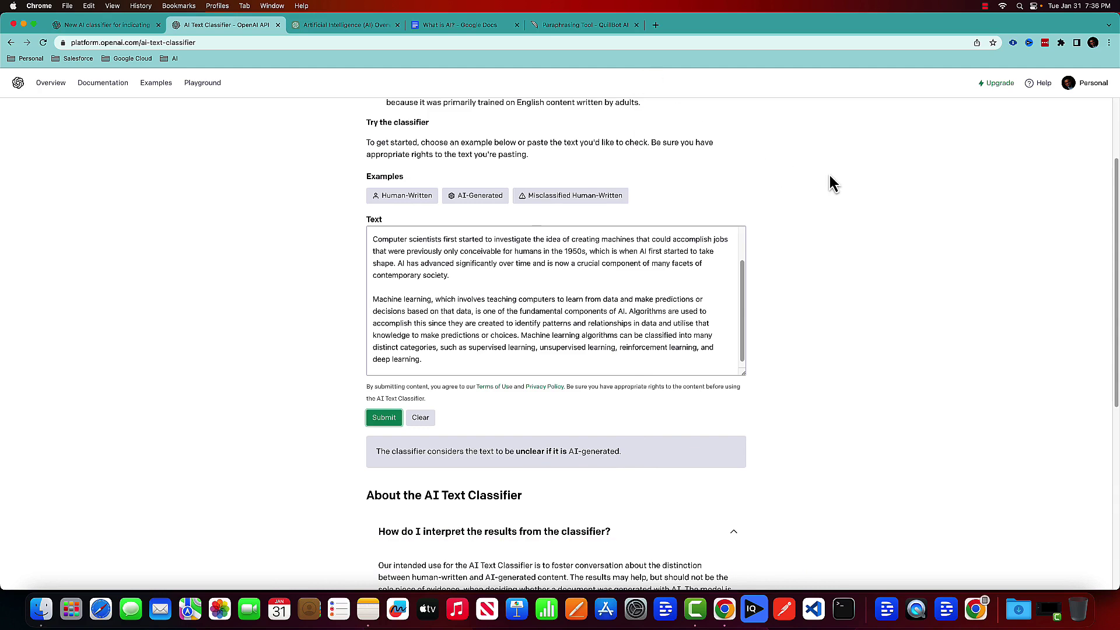
# - Load the Technical Potpourri blog homepage in a new tab by entering 'sudi'
pyautogui.click(660, 30)
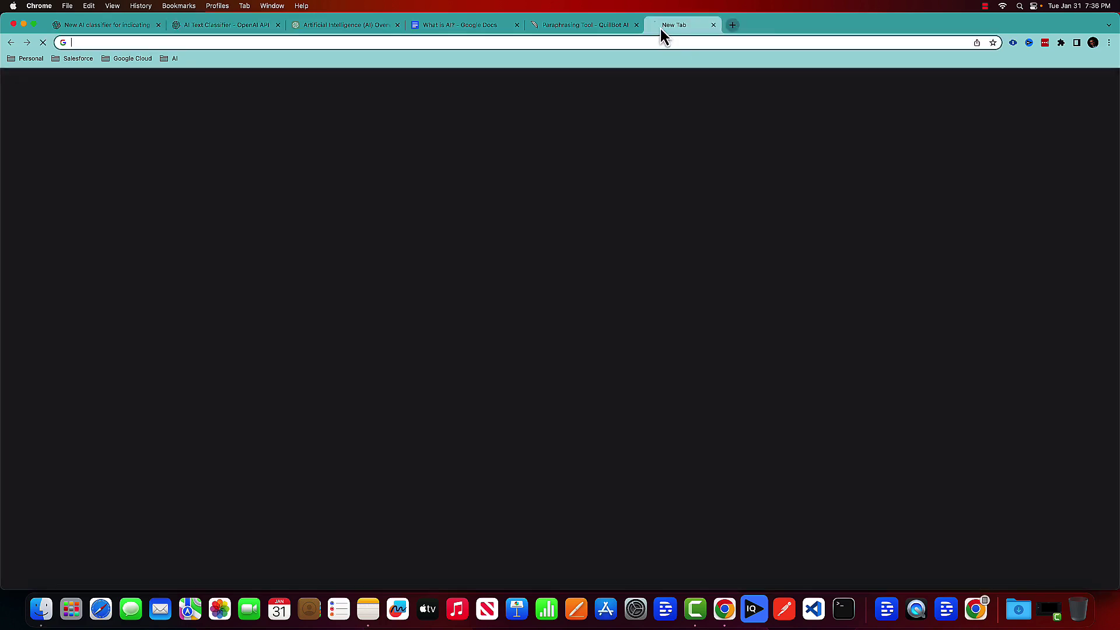
pyautogui.write('sudi')
pyautogui.press('Return')
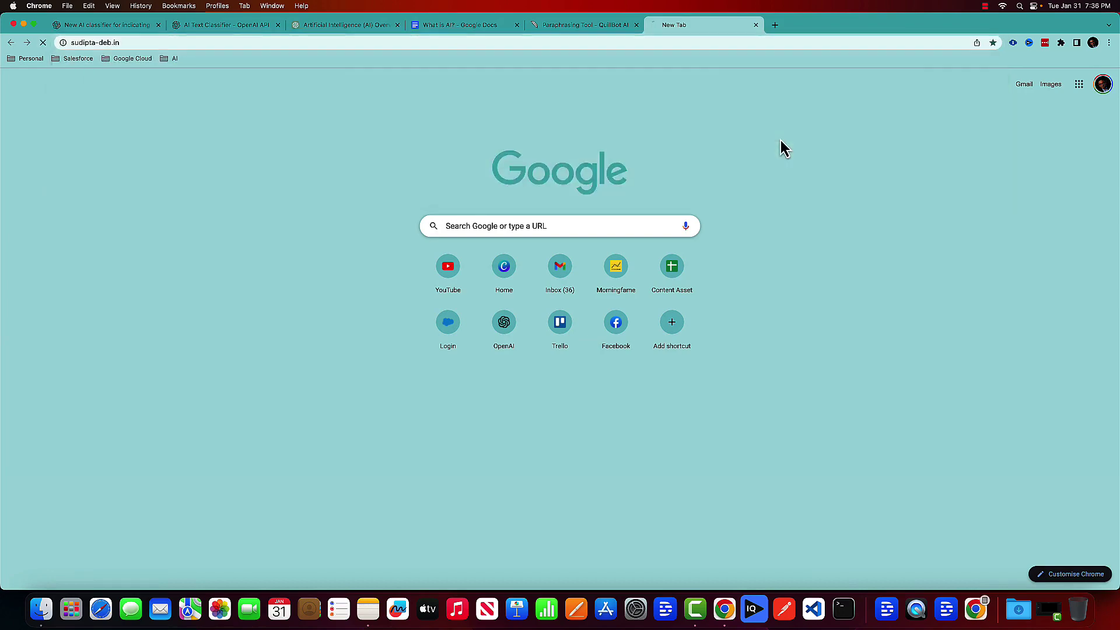
pyautogui.scroll(-6, 532, 241)
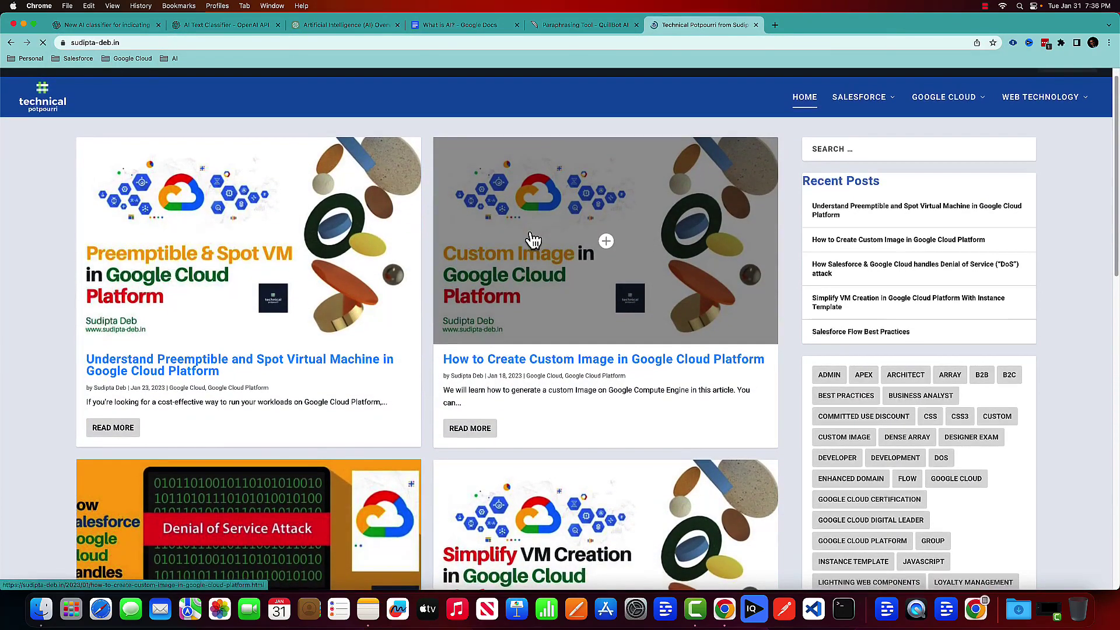
pyautogui.scroll(3, 591, 313)
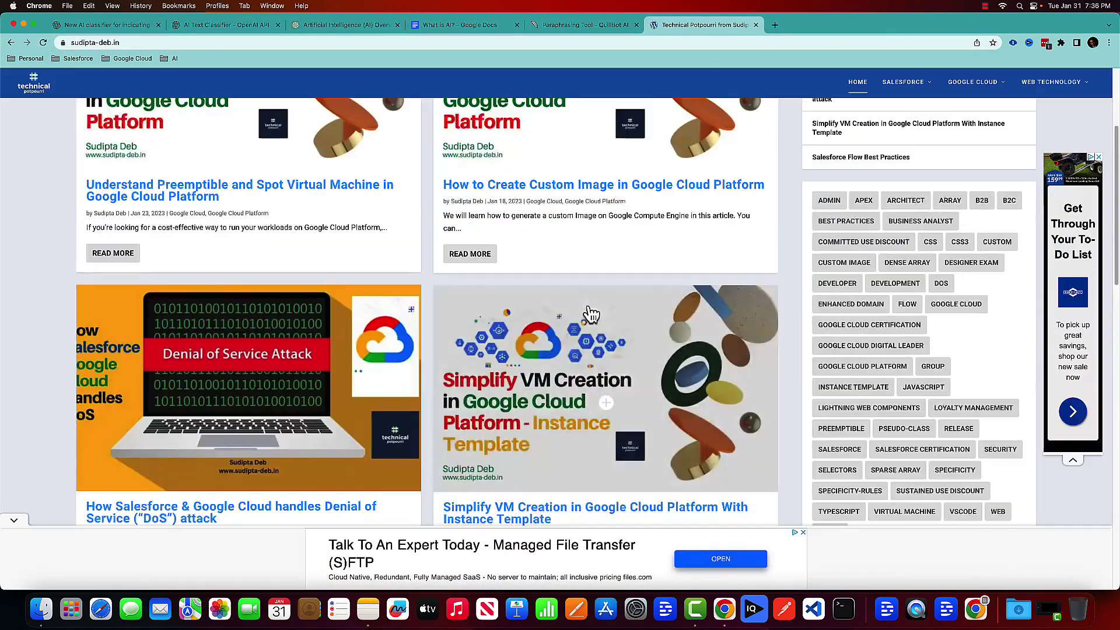
# - Open the Preemptible and Spot VM post, dismiss the ad, and select the three What Is Preemptible paragraphs
pyautogui.click(238, 193)
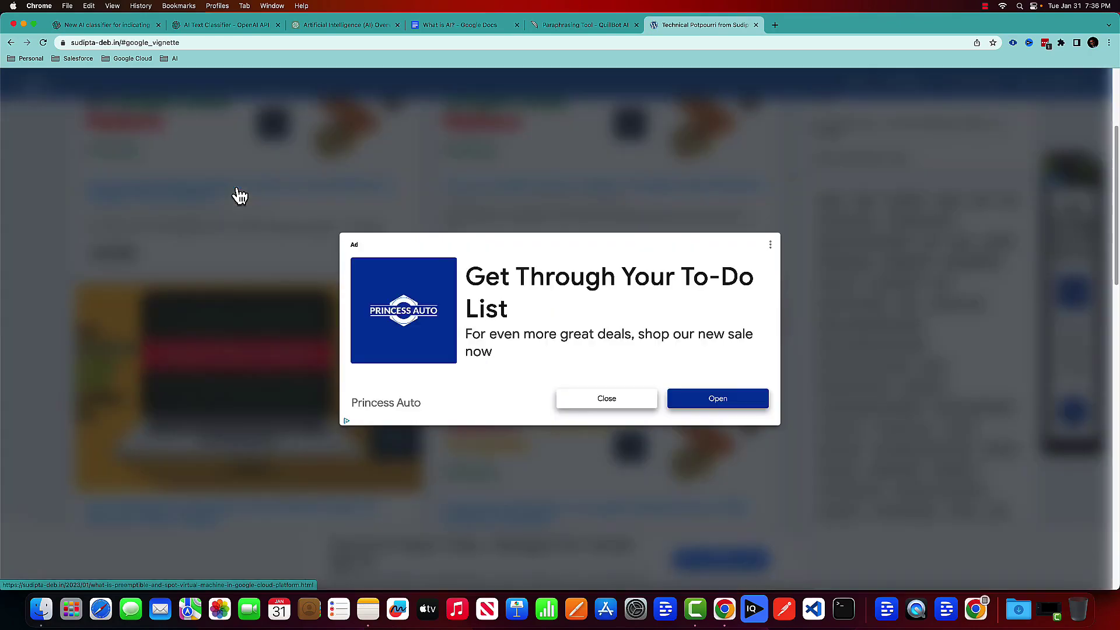
pyautogui.click(623, 403)
pyautogui.scroll(-5, 655, 260)
pyautogui.scroll(-10, 658, 261)
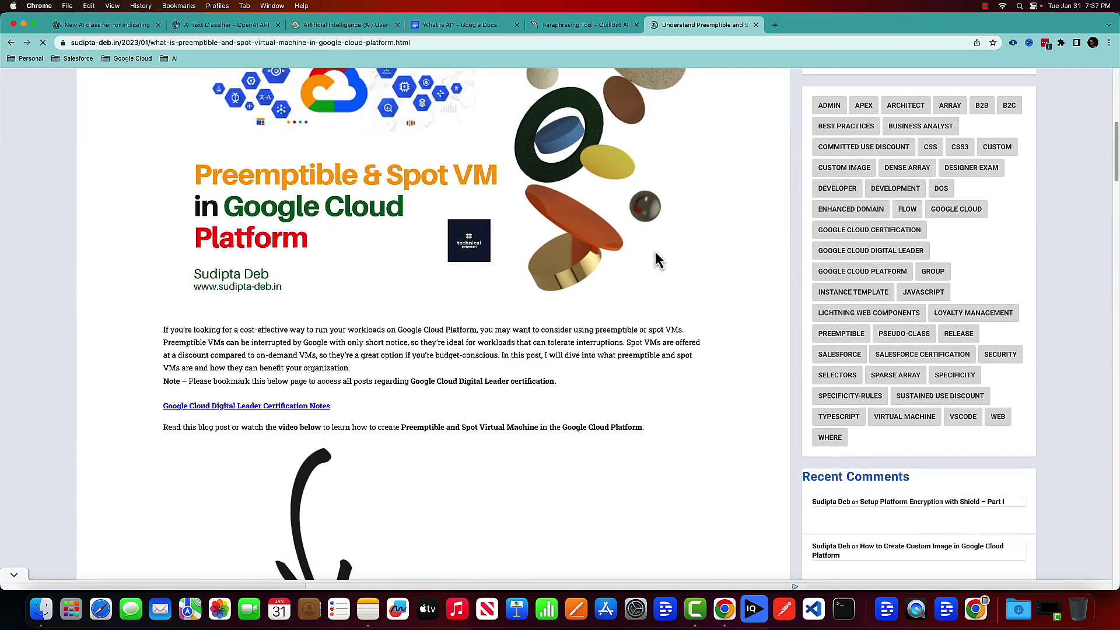
pyautogui.scroll(-2, 655, 258)
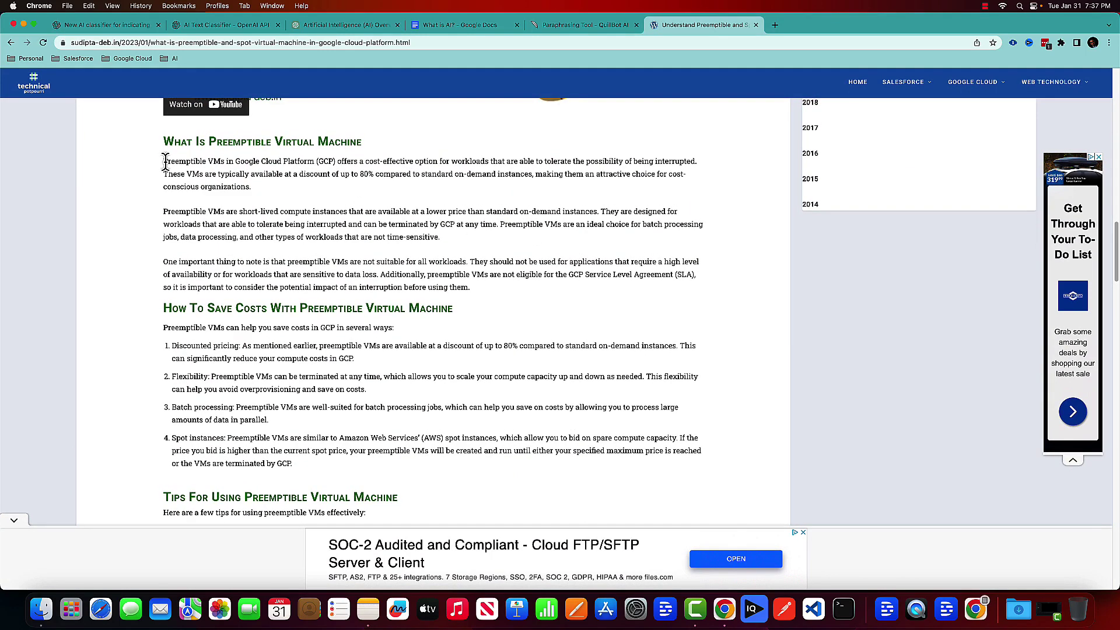
pyautogui.moveTo(165, 161); pyautogui.dragTo(477, 295)
pyautogui.press('super+c')
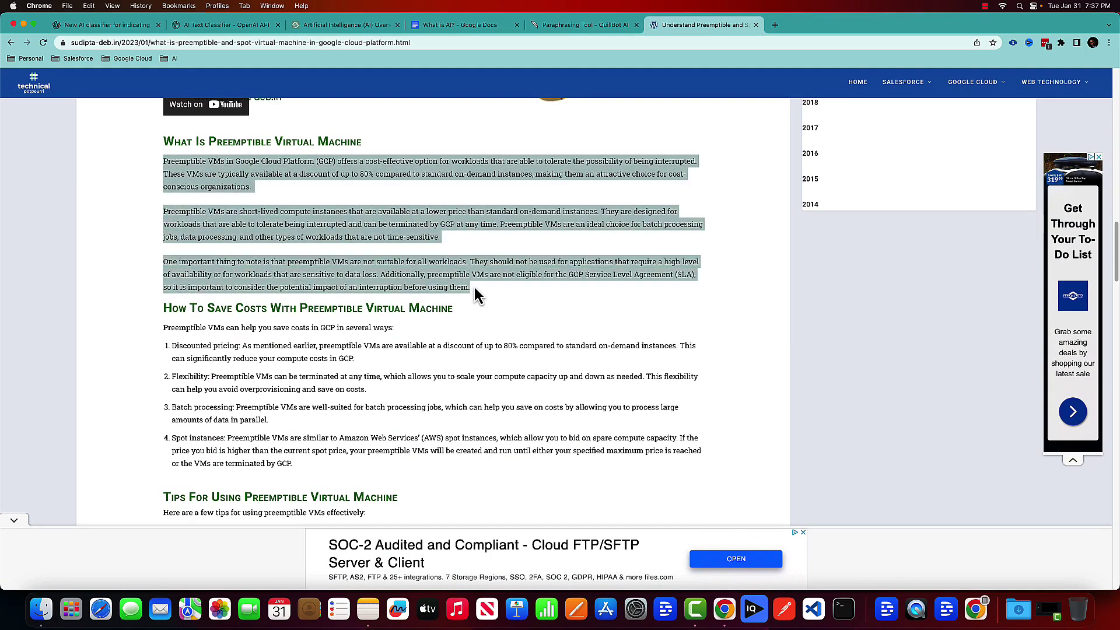
# - Classify the preemptible VM paragraphs, rated 'likely' AI-generated, then return to the blog homepage
pyautogui.click(327, 25)
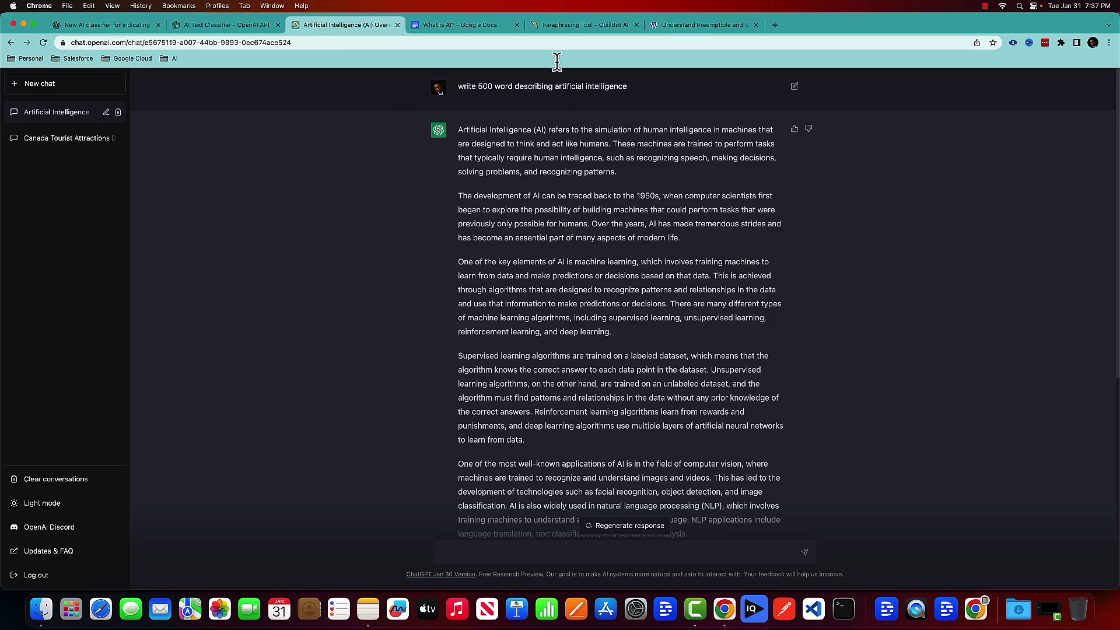
pyautogui.click(207, 25)
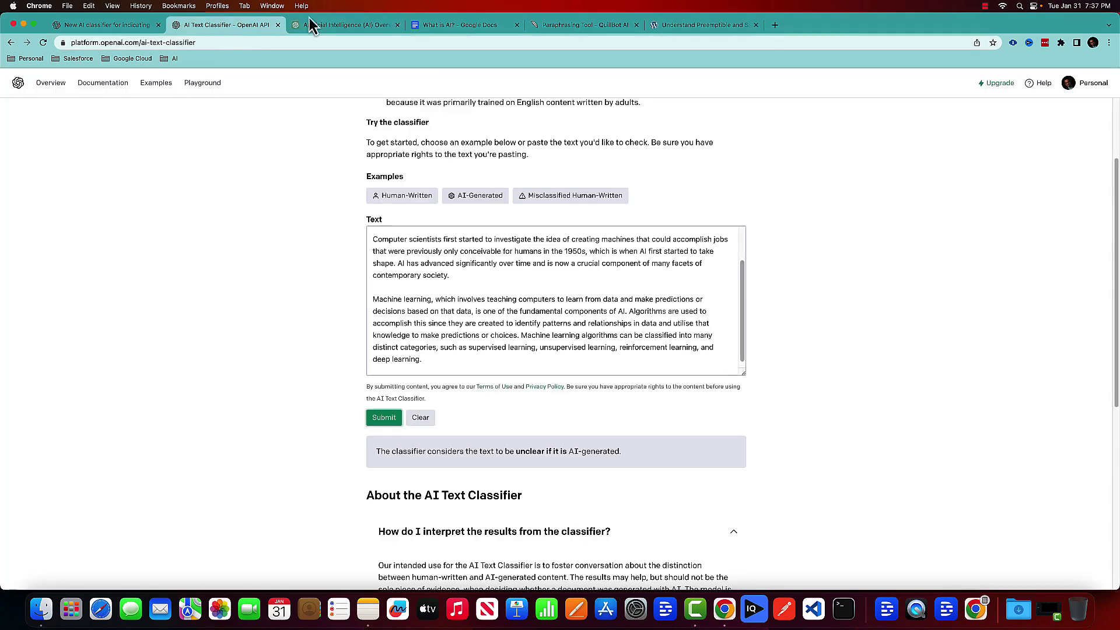
pyautogui.click(425, 423)
pyautogui.click(473, 322)
pyautogui.press('super+v')
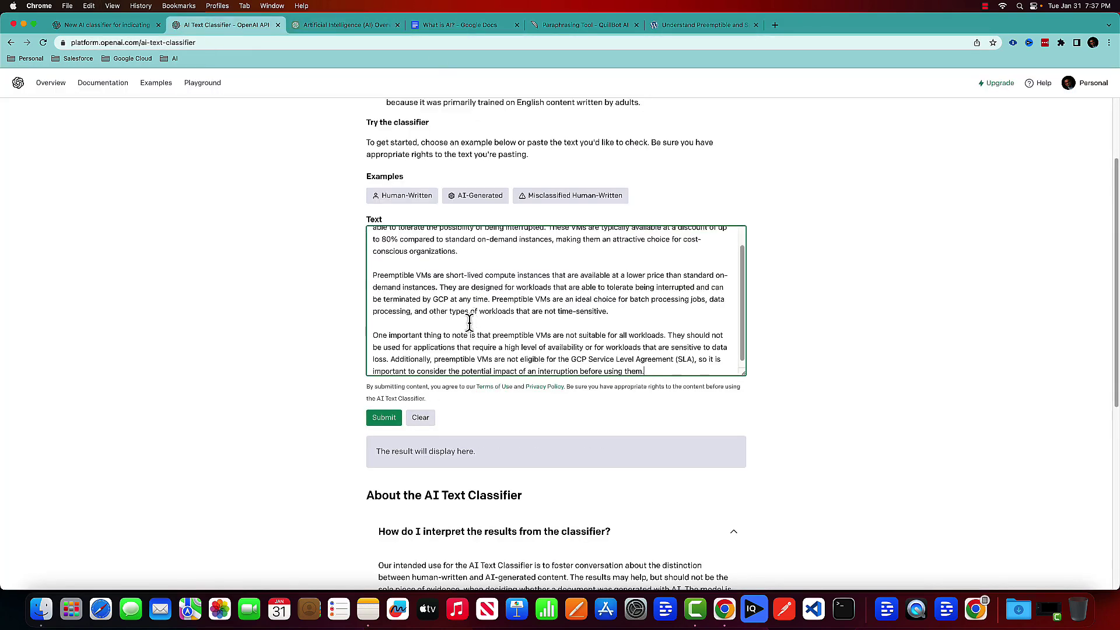
pyautogui.click(390, 418)
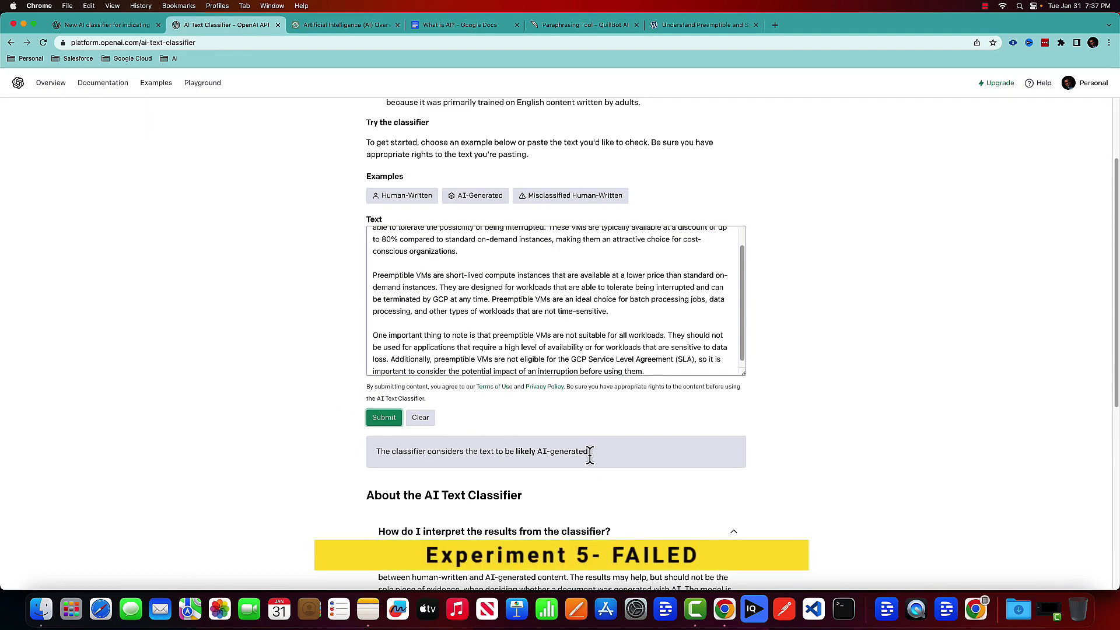
pyautogui.click(720, 27)
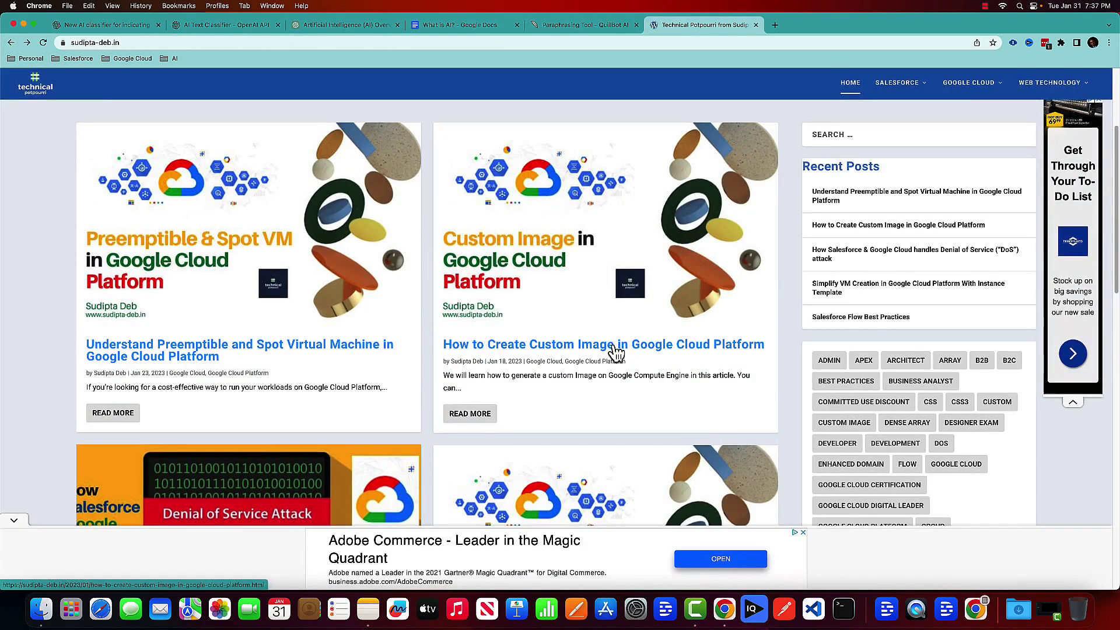
# - Classify the Custom Image article's intro through the Pre-requisite paragraph, rated 'very unlikely' AI-generated
pyautogui.click(615, 350)
pyautogui.scroll(-10, 612, 350)
pyautogui.scroll(-12, 581, 332)
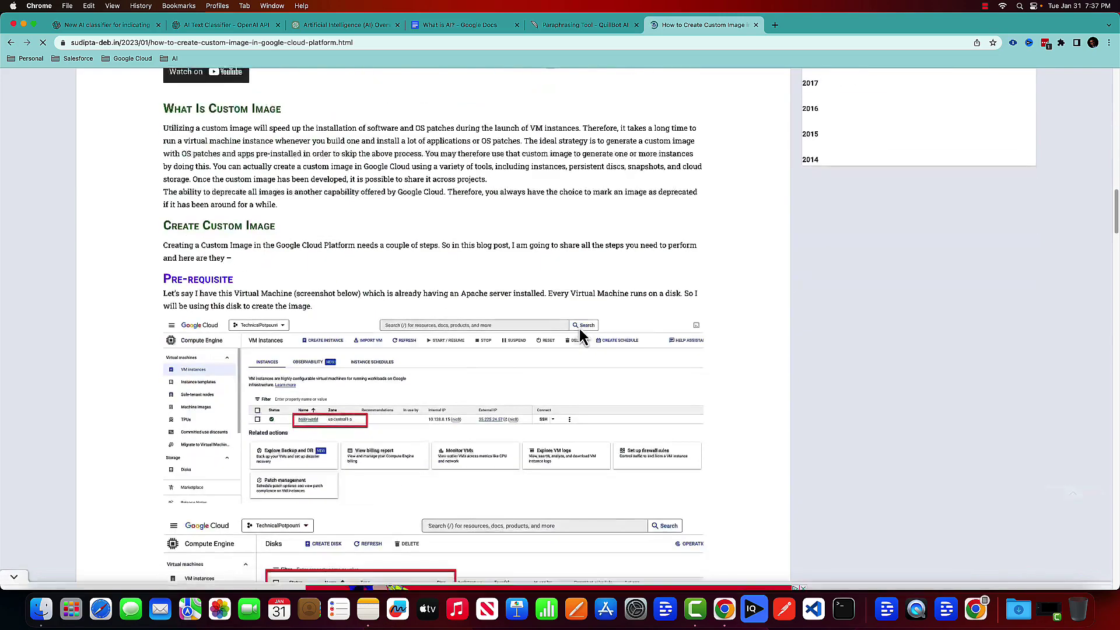
pyautogui.moveTo(163, 128); pyautogui.dragTo(346, 317)
pyautogui.press('cmd+c')
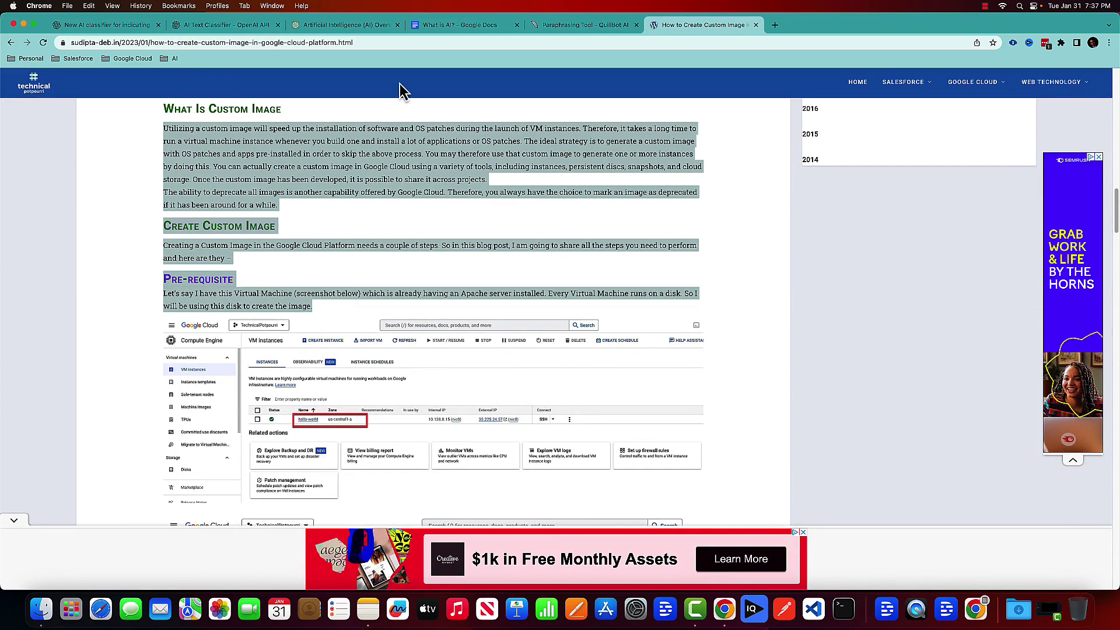
pyautogui.click(270, 26)
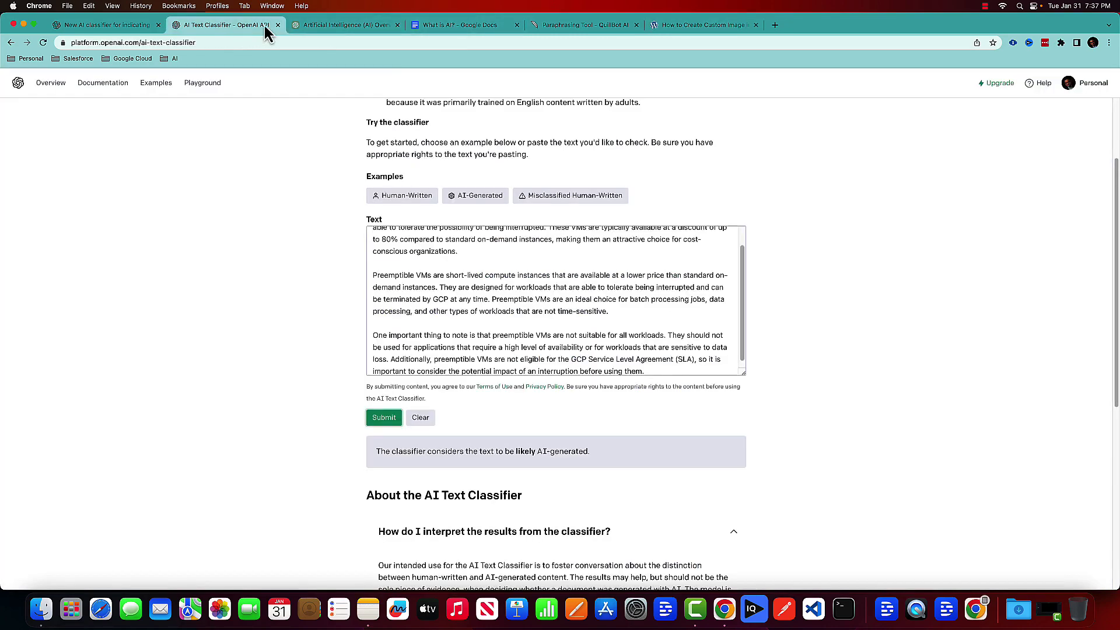
pyautogui.click(496, 279)
pyautogui.press('cmd+a')
pyautogui.press('cmd+v')
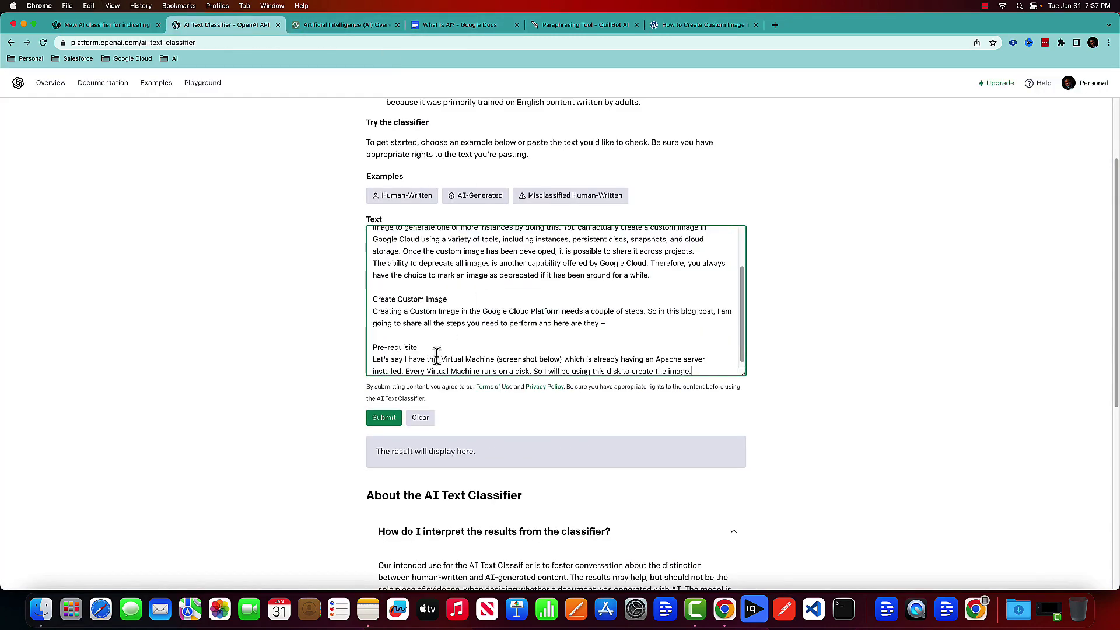
pyautogui.click(387, 422)
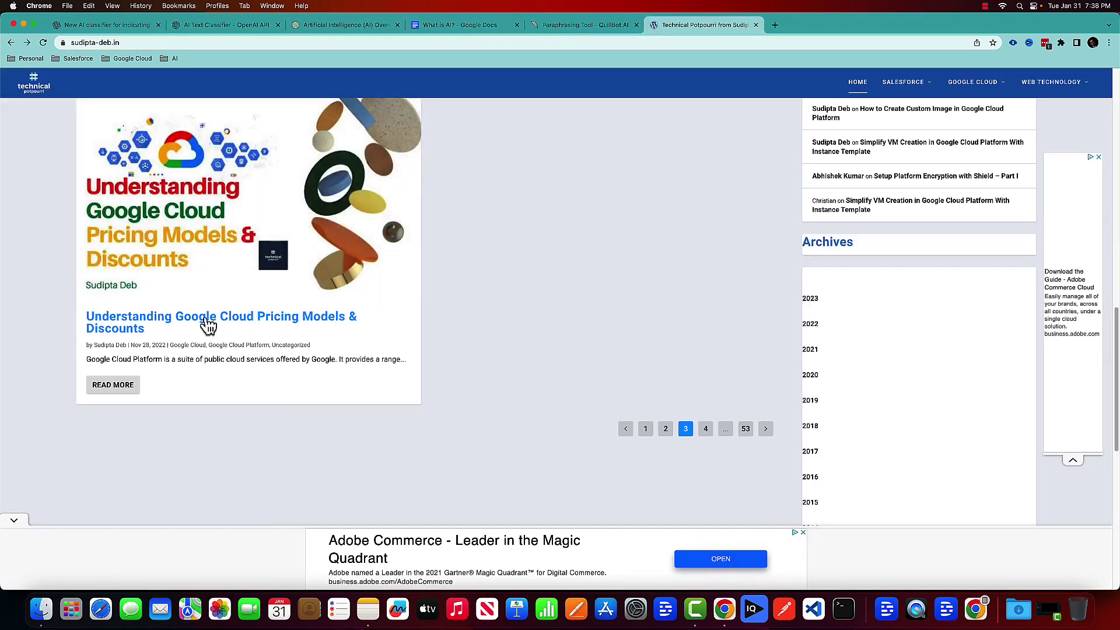
# - Classify the Google Cloud pricing article's first five paragraphs, rated 'unclear if it is' AI-generated
pyautogui.click(207, 325)
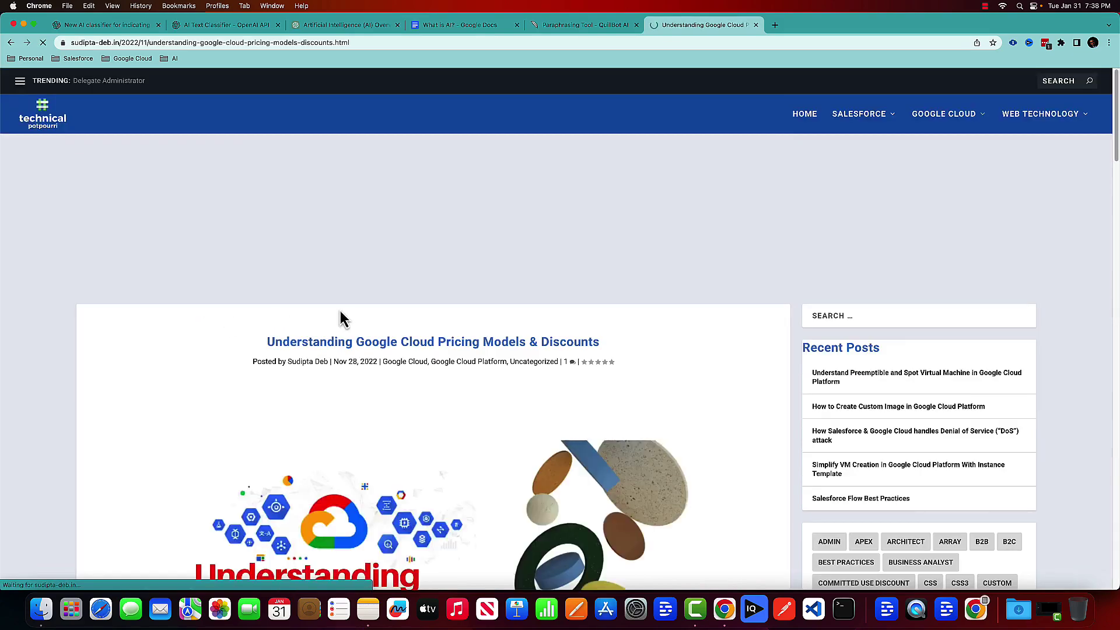
pyautogui.scroll(-10, 525, 306)
pyautogui.scroll(-4, 528, 300)
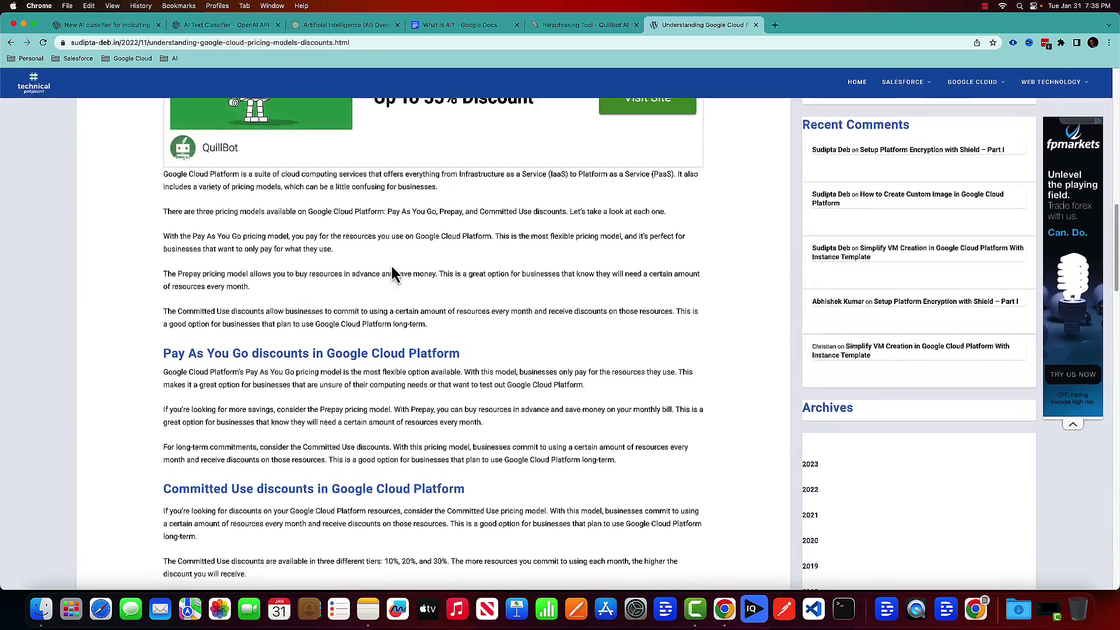
pyautogui.moveTo(165, 175); pyautogui.dragTo(474, 319)
pyautogui.press('super+c')
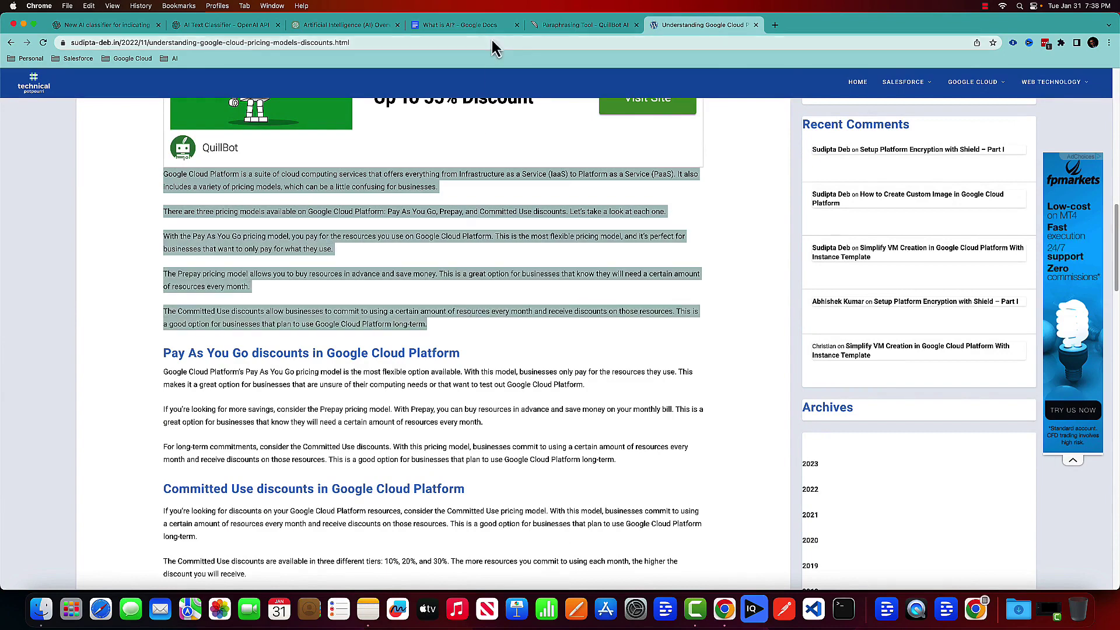
pyautogui.click(226, 24)
pyautogui.click(420, 417)
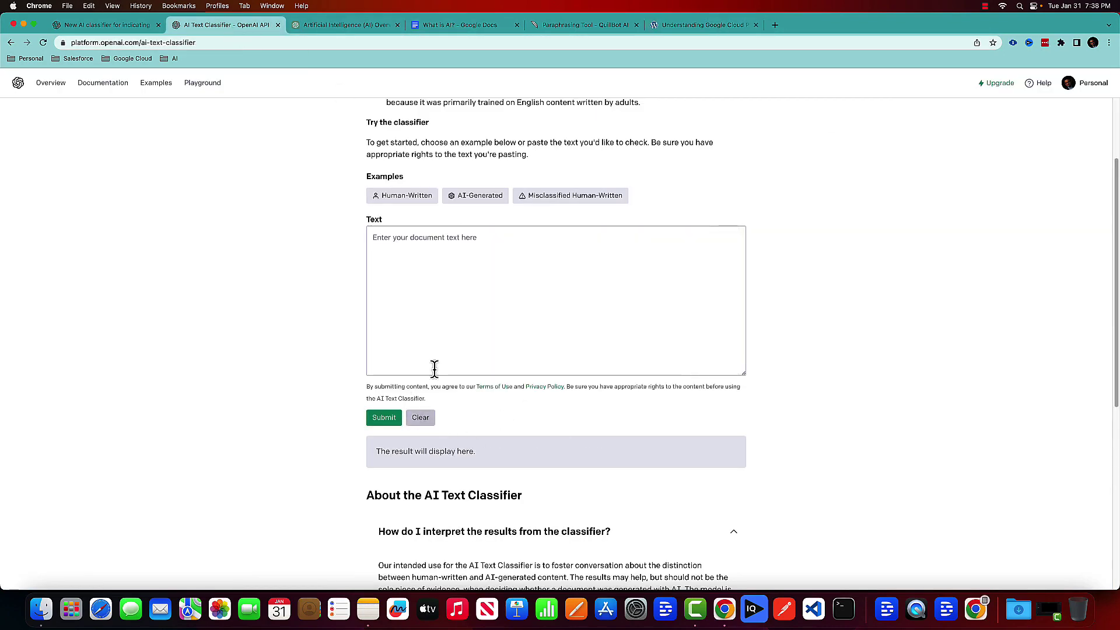
pyautogui.click(450, 307)
pyautogui.press('super+v')
pyautogui.click(390, 419)
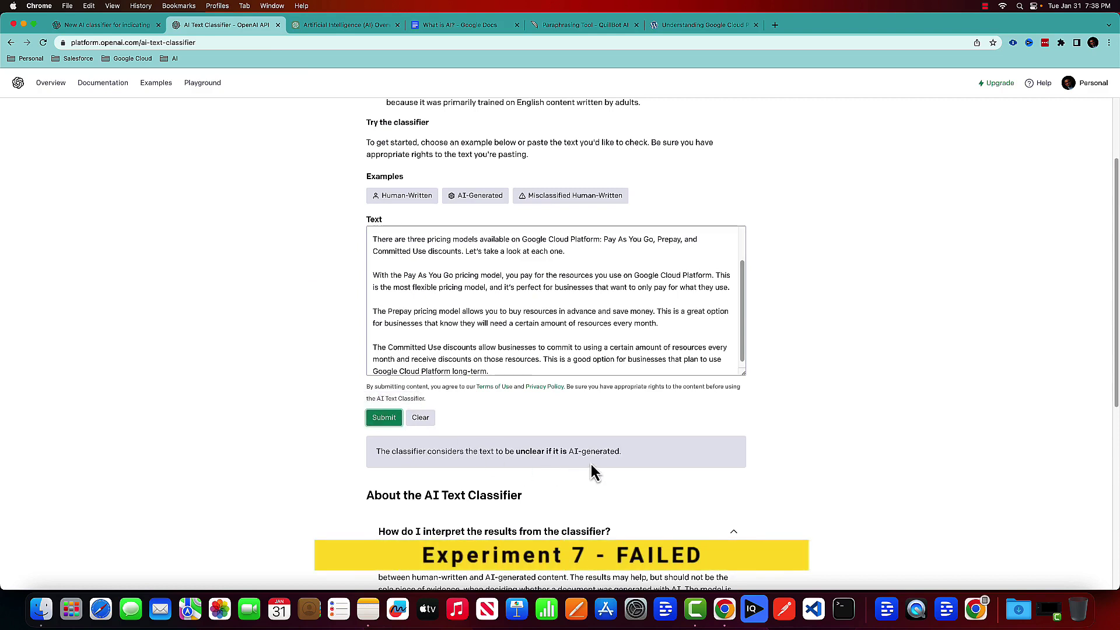
pyautogui.click(715, 30)
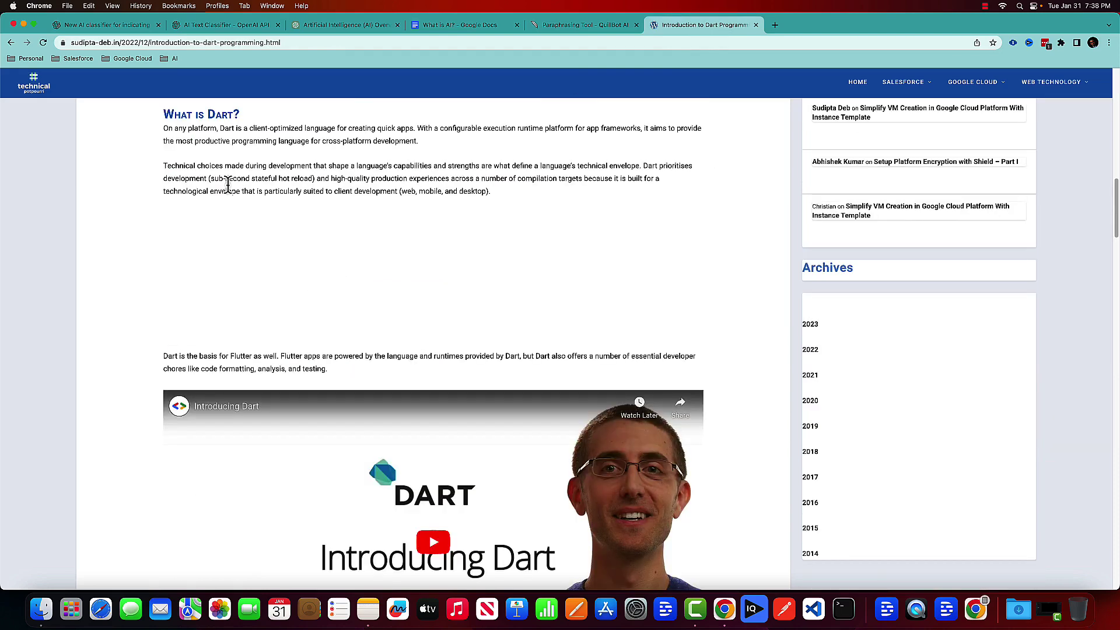
# - Submit the two 'What is Dart?' paragraphs to the classifier; they're rejected at 649 of 1,000 characters
pyautogui.moveTo(164, 129); pyautogui.dragTo(492, 208)
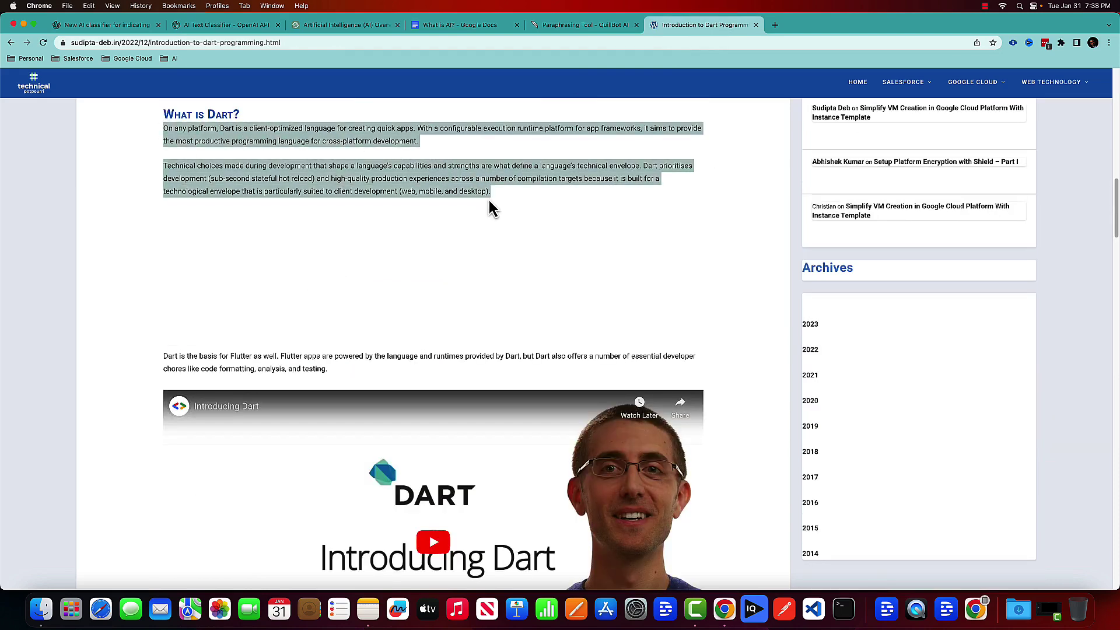
pyautogui.click(212, 23)
pyautogui.click(520, 250)
pyautogui.press('super+a')
pyautogui.press('super+v')
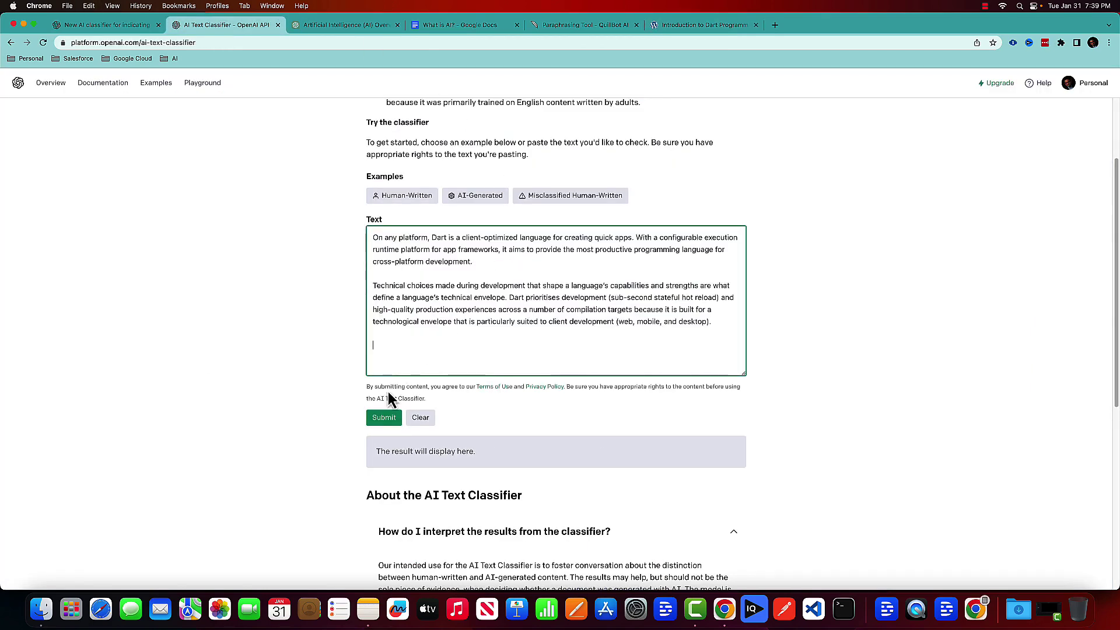
pyautogui.click(387, 424)
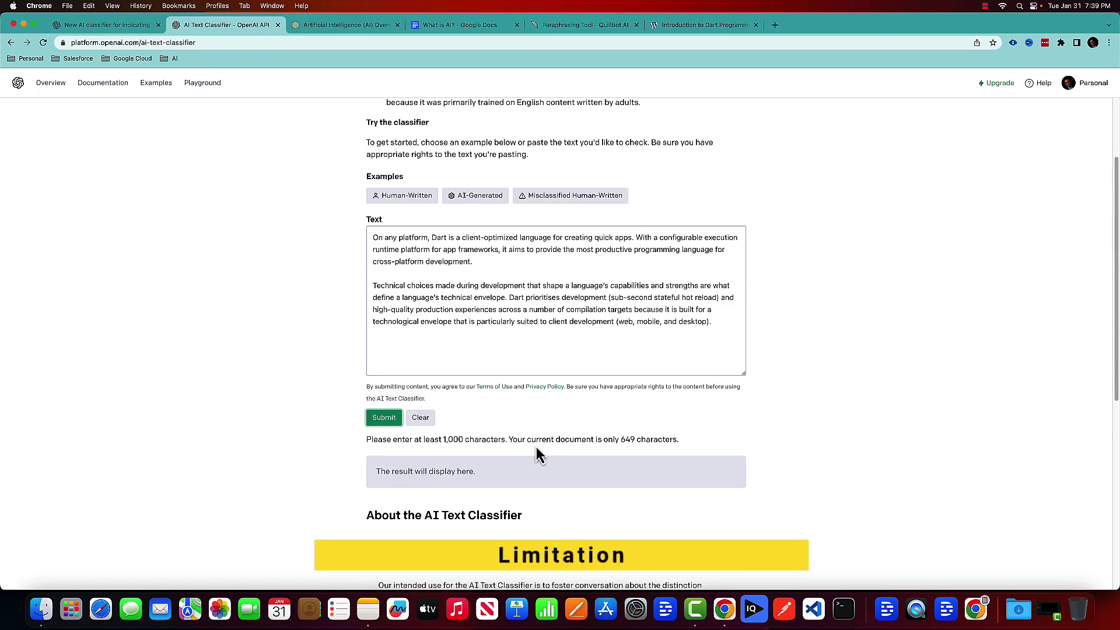
# - Close the Dart article and return to the AI Text Classifier
pyautogui.click(755, 24)
pyautogui.click(583, 24)
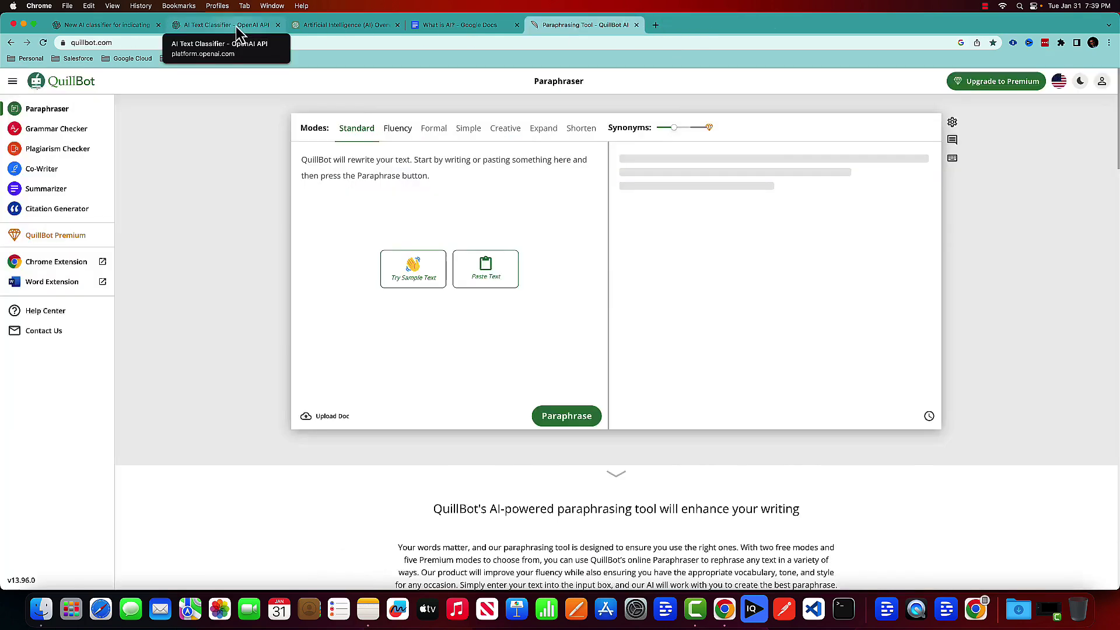
pyautogui.click(227, 25)
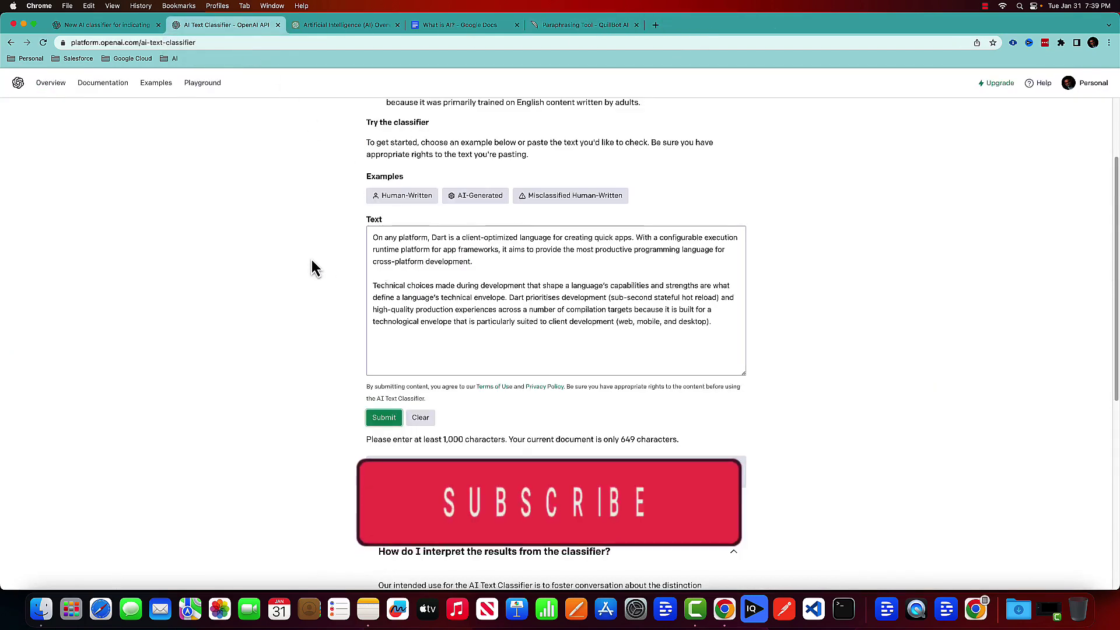
# - In the classifier announcement post, highlight 'identifies 26% of AI-written text' in the reliability paragraph
pyautogui.scroll(2, 312, 261)
pyautogui.scroll(2, 311, 260)
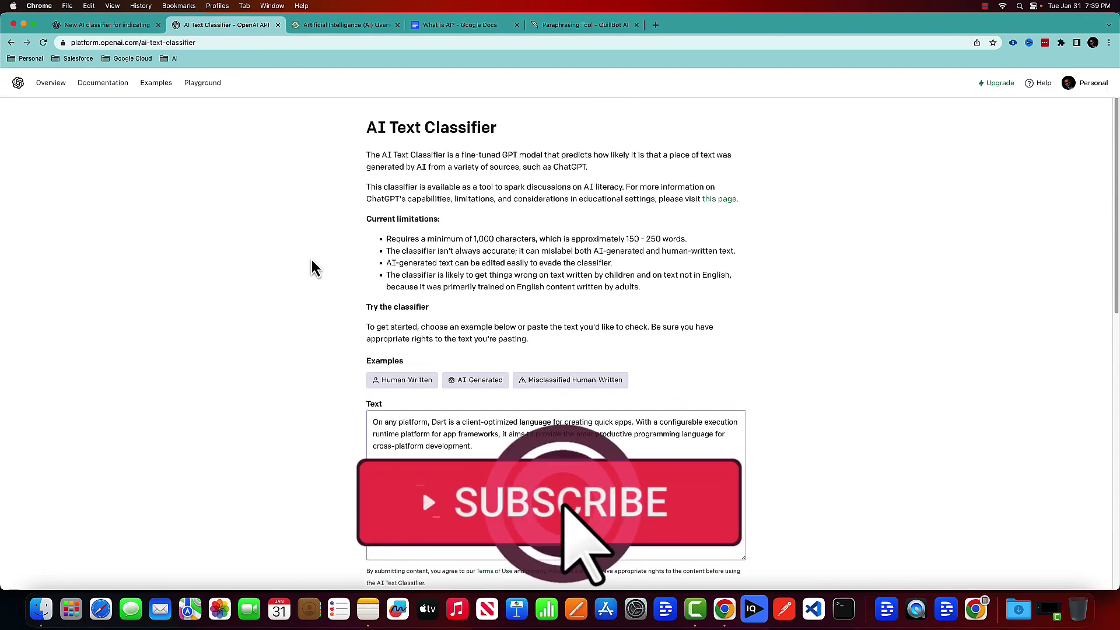
pyautogui.click(116, 24)
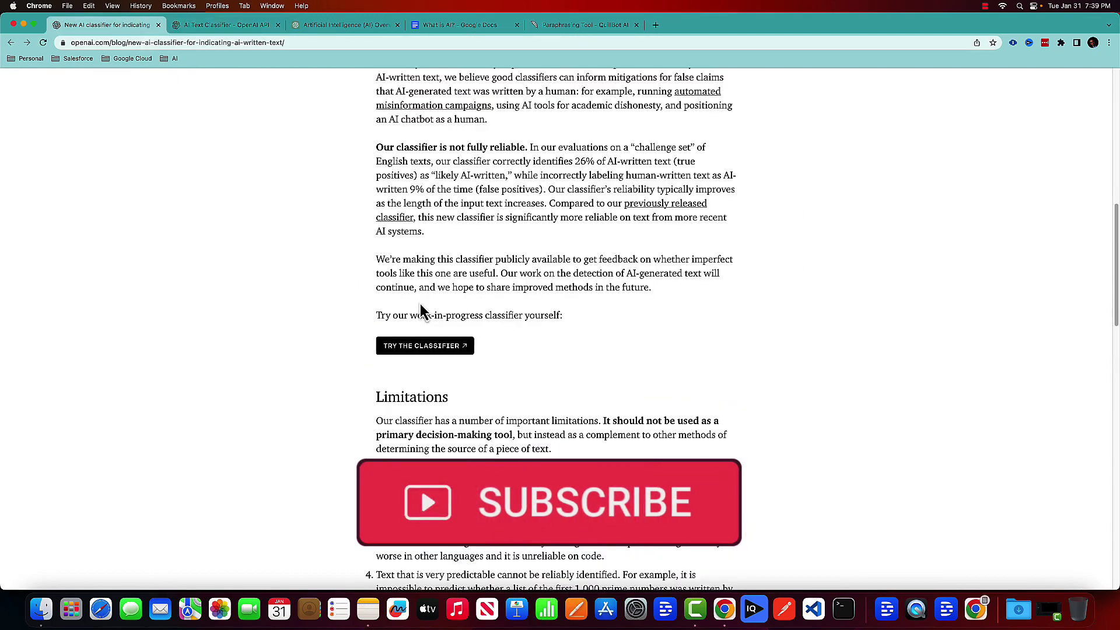
pyautogui.scroll(3, 420, 313)
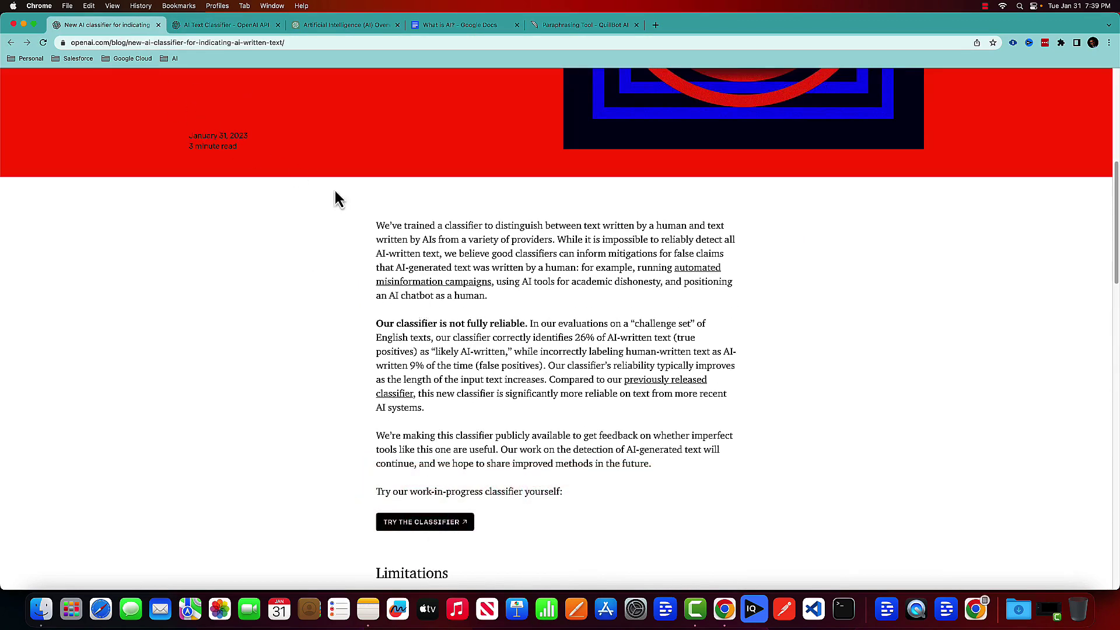
pyautogui.scroll(-3, 438, 257)
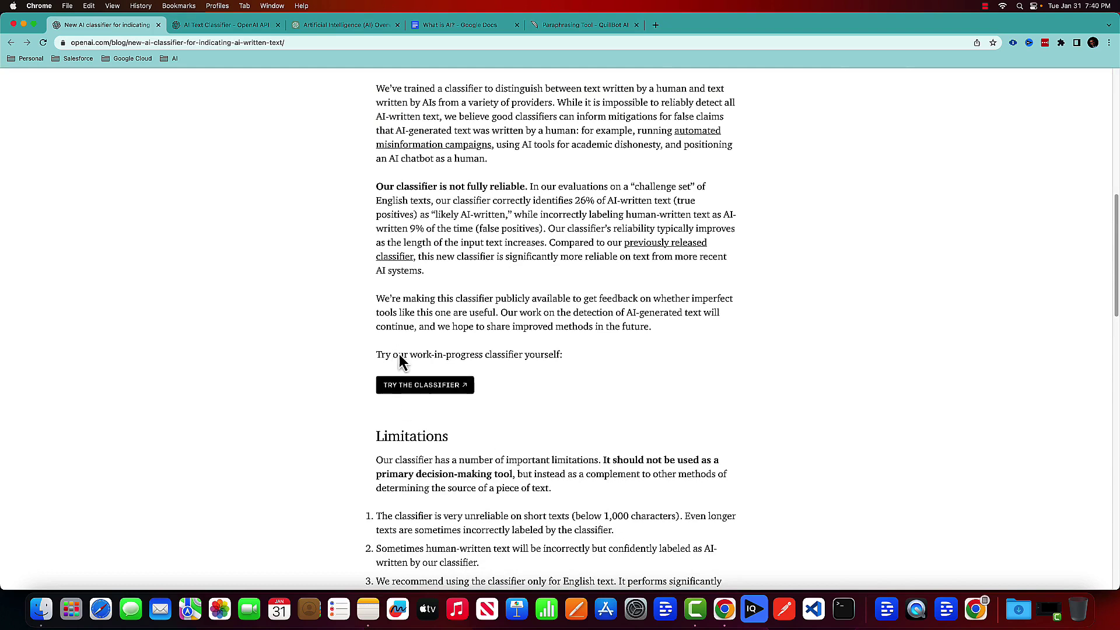
pyautogui.scroll(2, 883, 424)
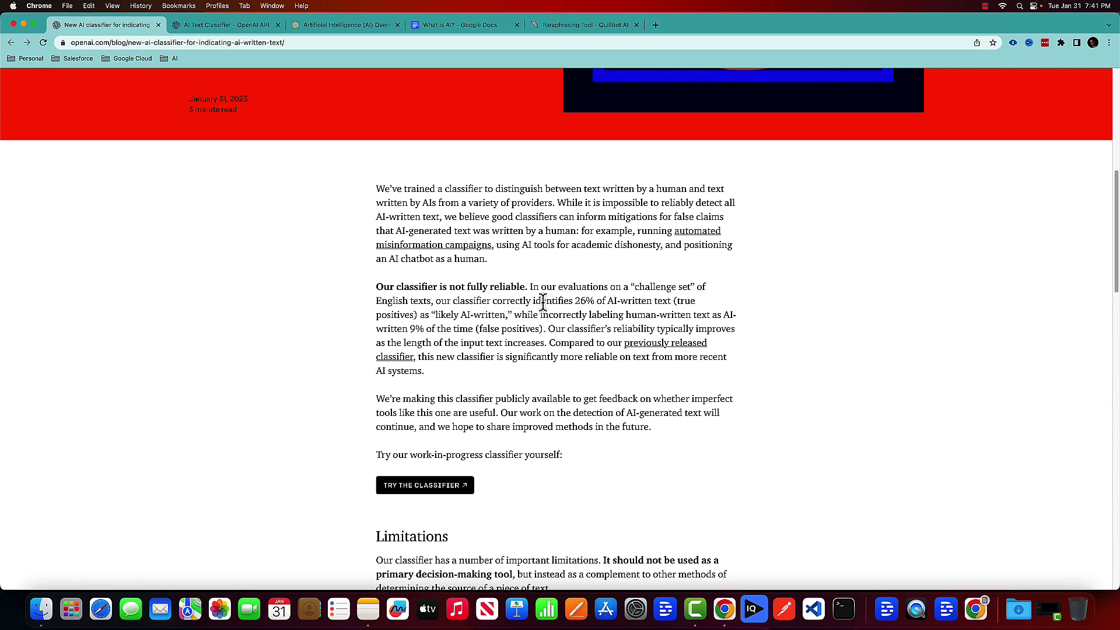
pyautogui.moveTo(533, 302); pyautogui.dragTo(663, 303)
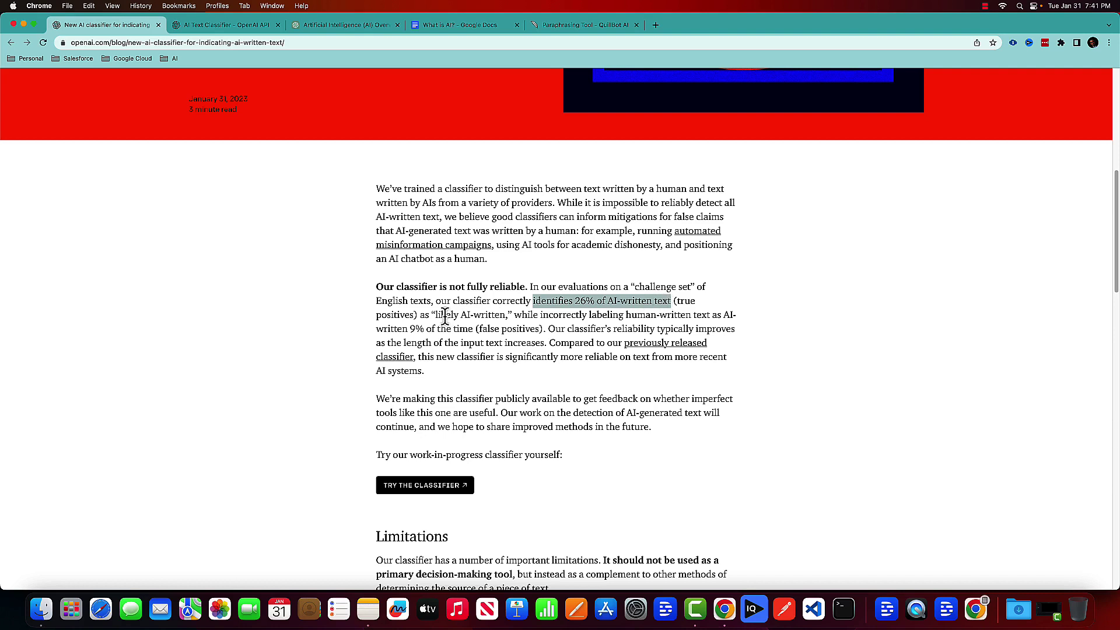
pyautogui.scroll(-5, 515, 391)
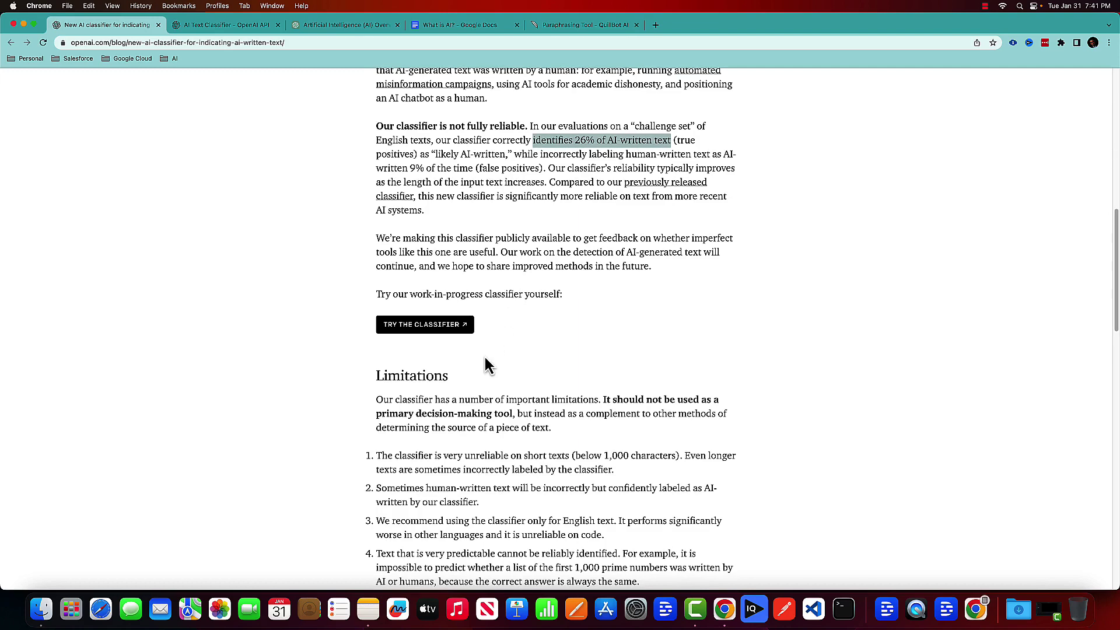
pyautogui.scroll(-2, 482, 396)
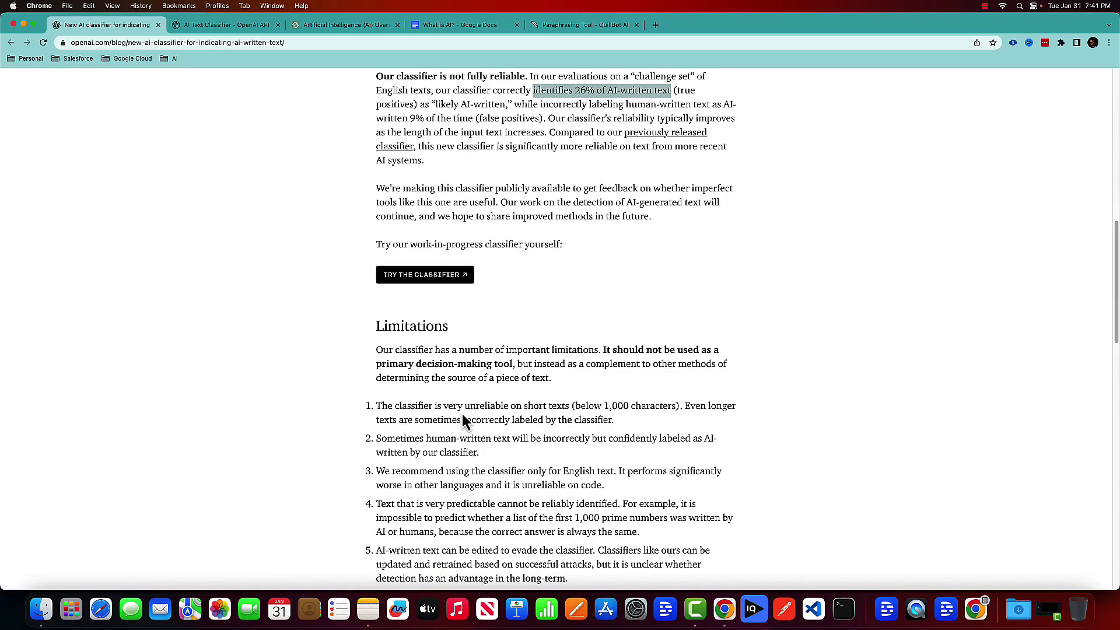
pyautogui.scroll(-2, 467, 408)
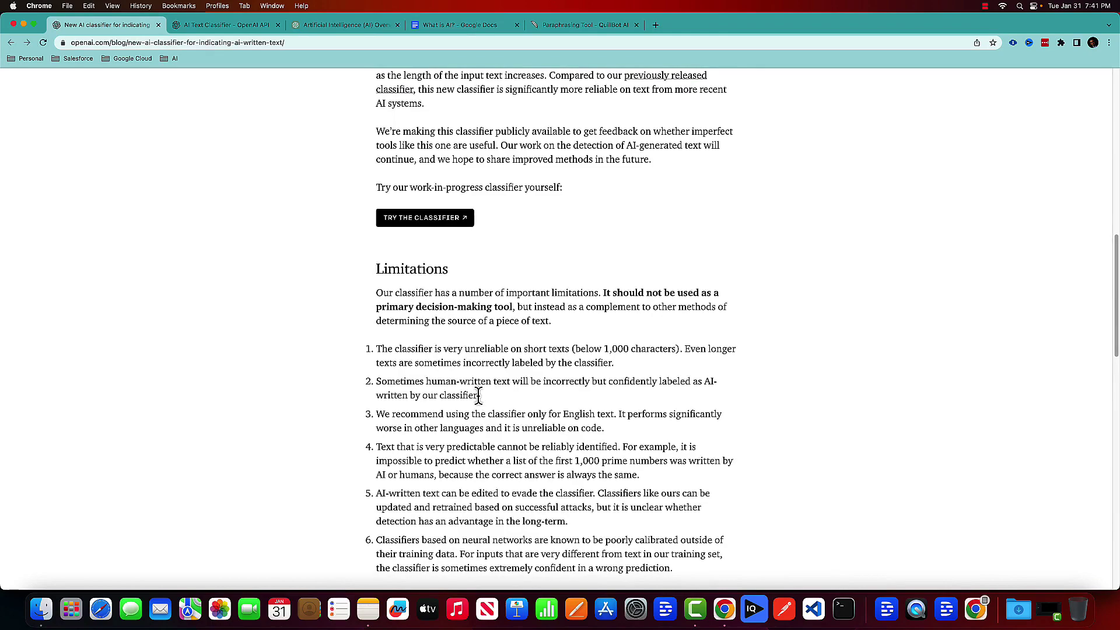
pyautogui.scroll(-4, 479, 399)
pyautogui.scroll(1, 406, 400)
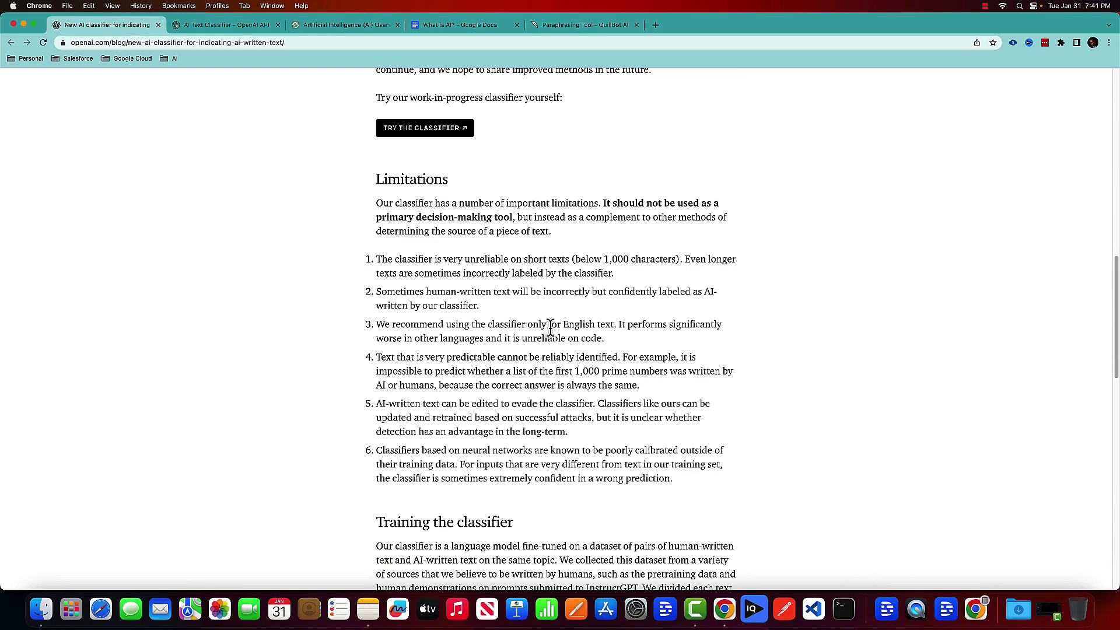
pyautogui.scroll(20, 801, 389)
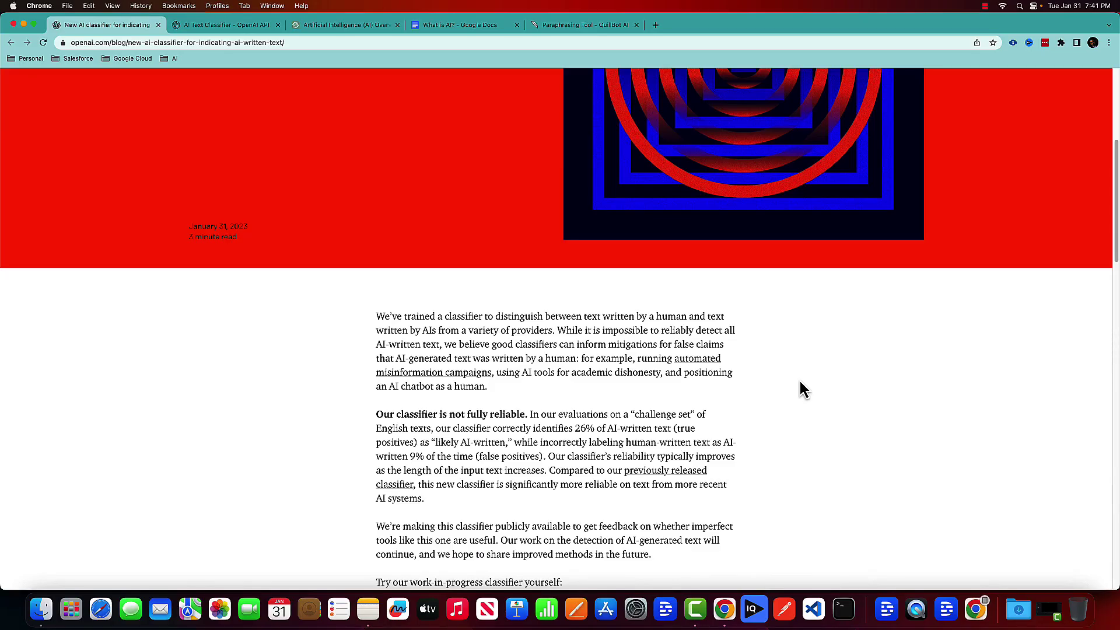